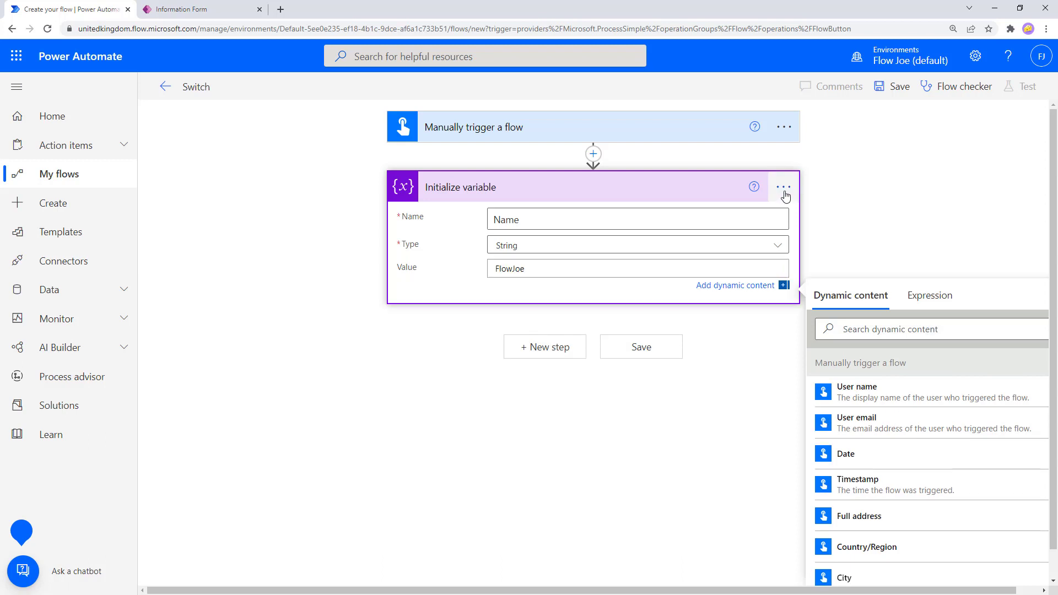
Rename the Initialize variable action to "Name Variable".
click(783, 186)
click(838, 206)
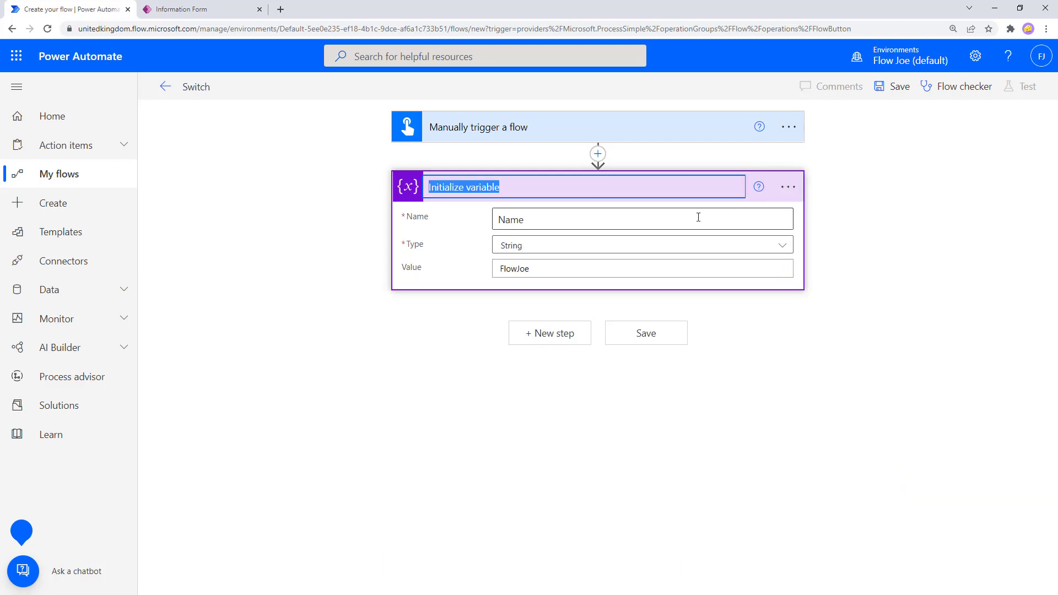
text(Name Variab)
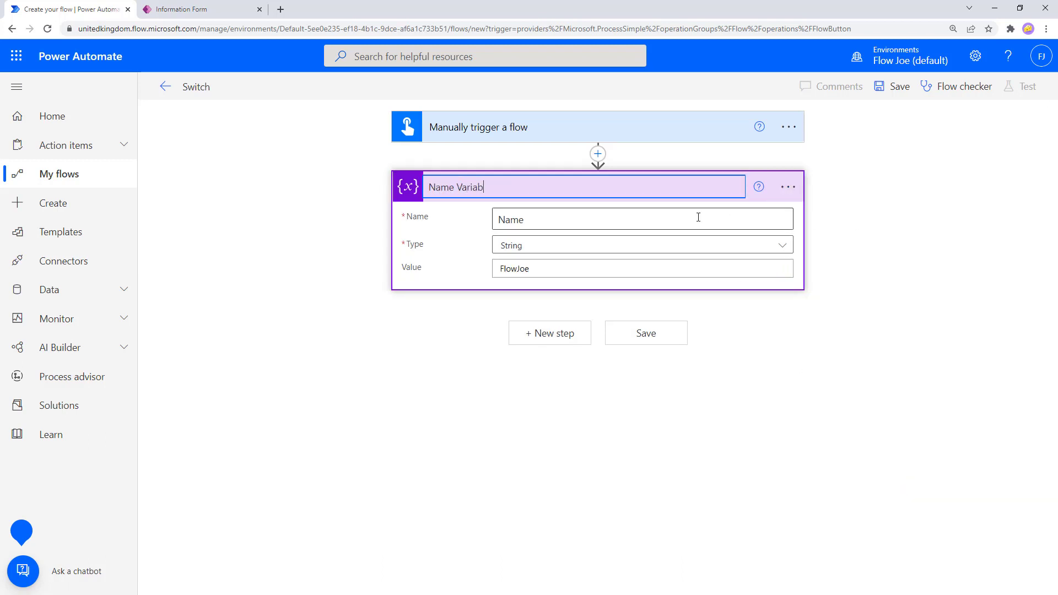
text(le)
click(729, 336)
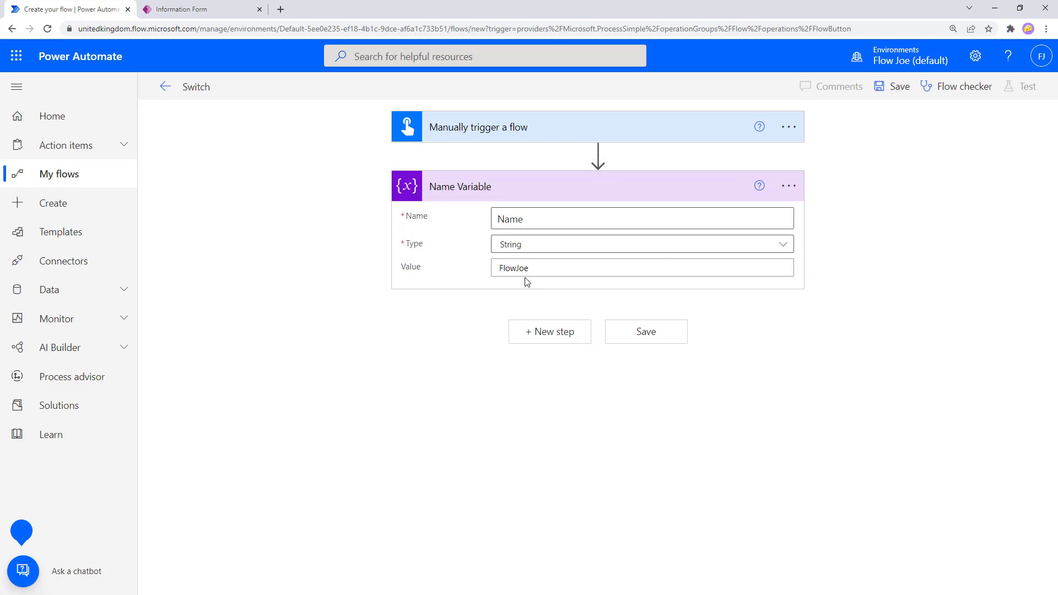
Add a Switch control after Name Variable and make it evaluate the Name variable.
click(540, 334)
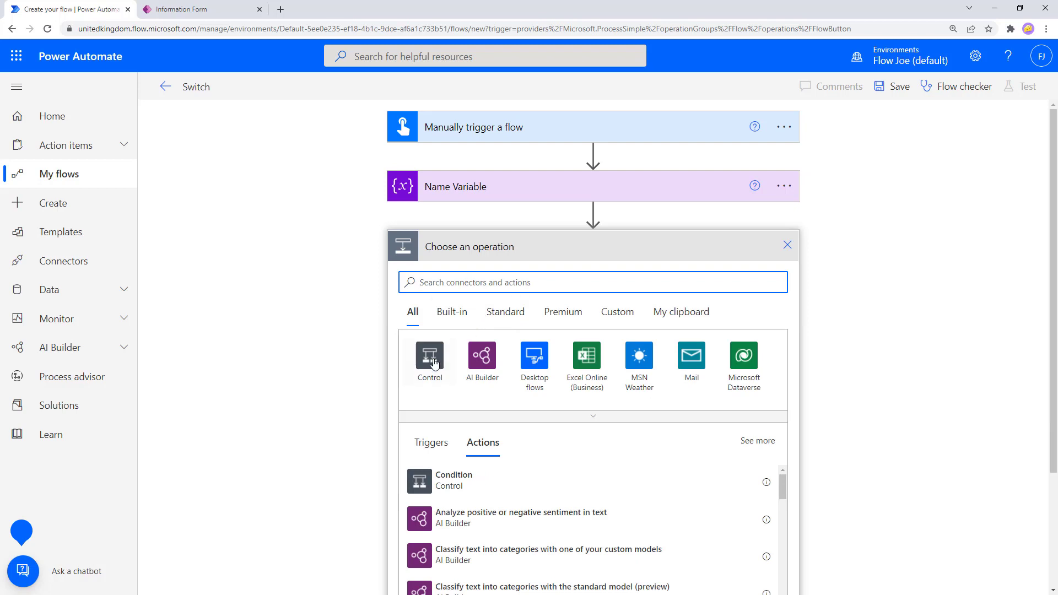
click(442, 357)
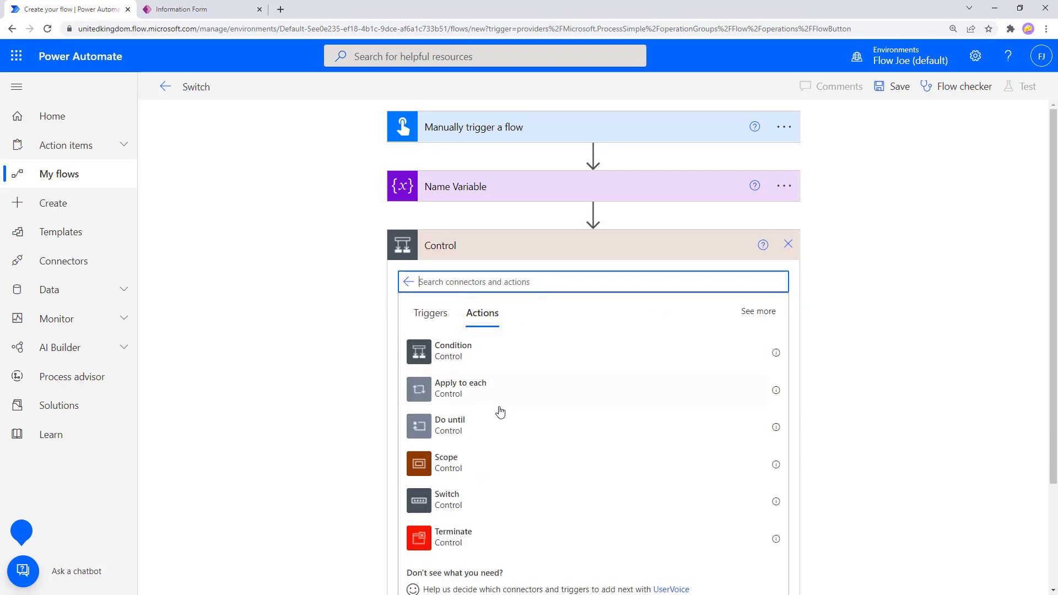
click(478, 502)
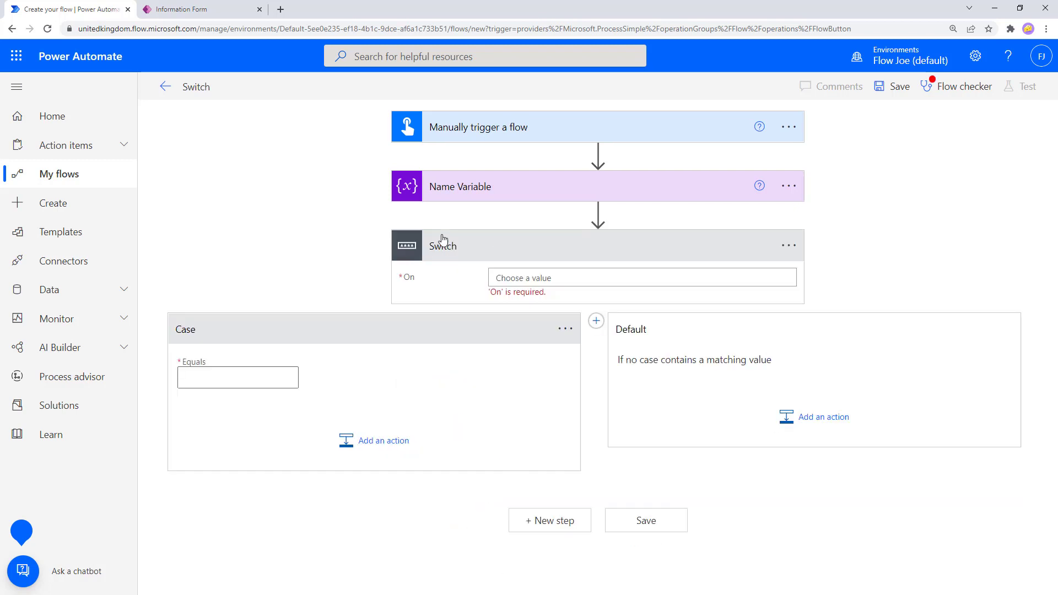
click(553, 278)
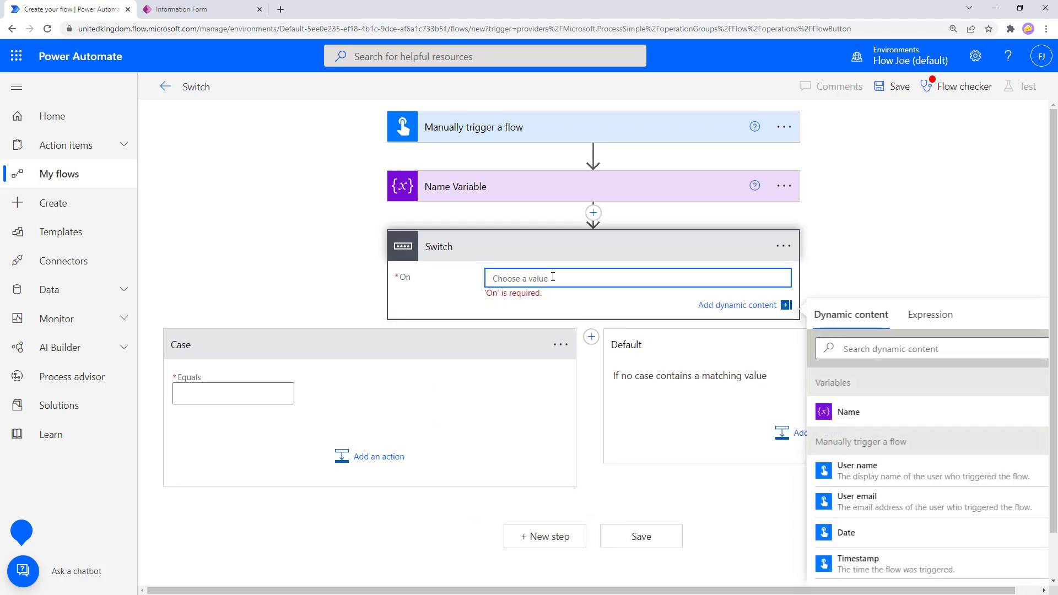
click(860, 412)
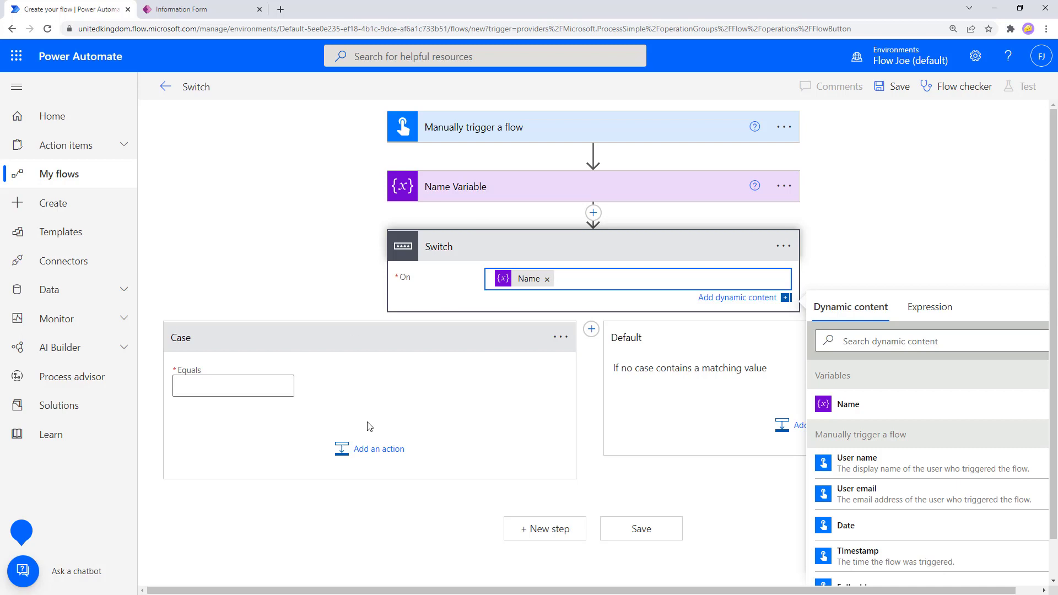
Set the first case to equal FlowJoe and check it against the value in Name Variable.
click(286, 387)
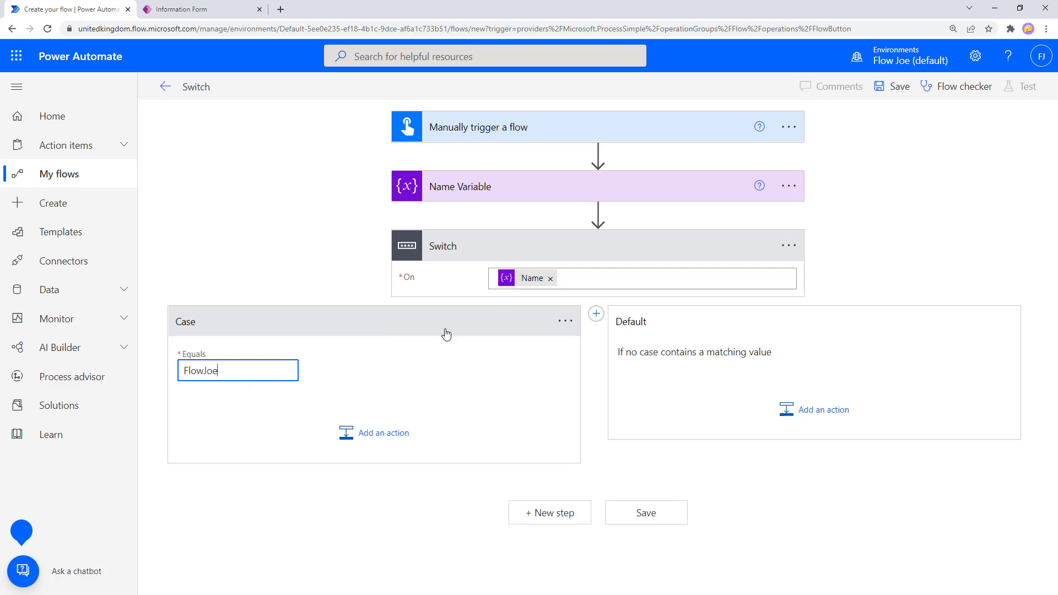
click(463, 186)
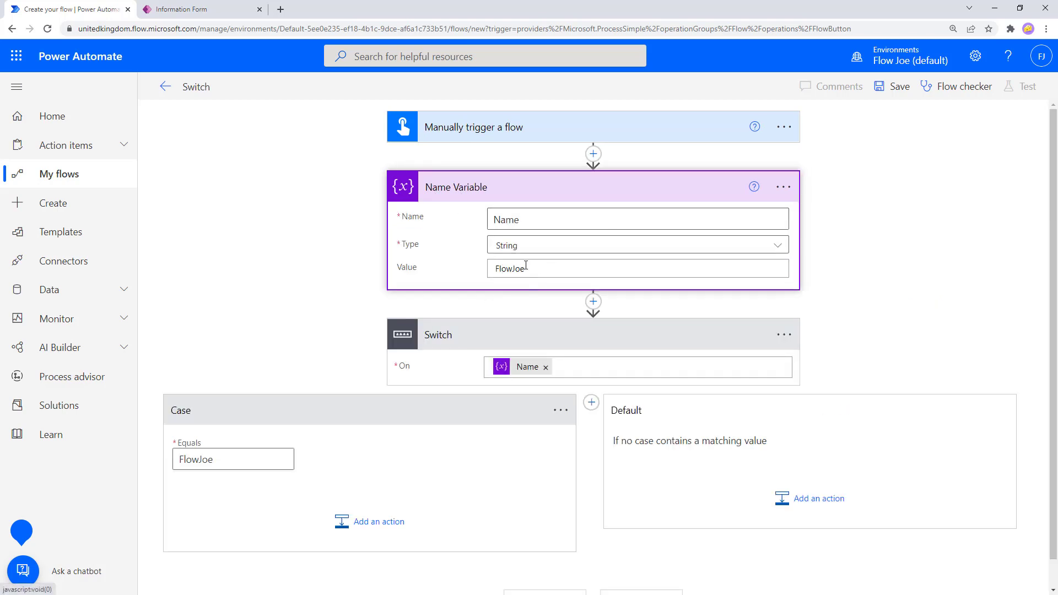
click(515, 190)
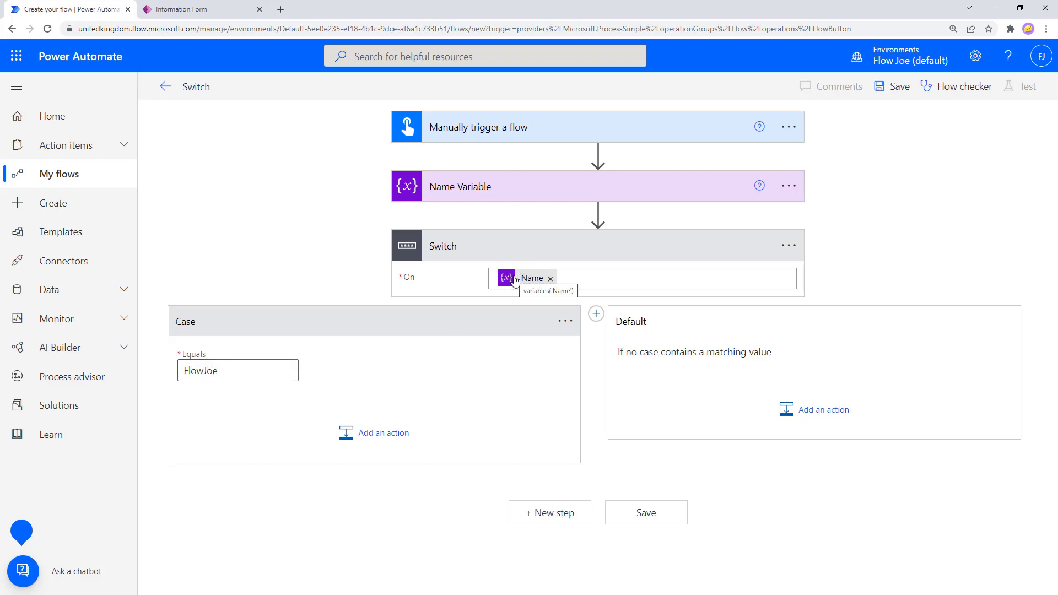
Add a Compose data operation to the FlowJoe case with "true" as its input.
click(399, 439)
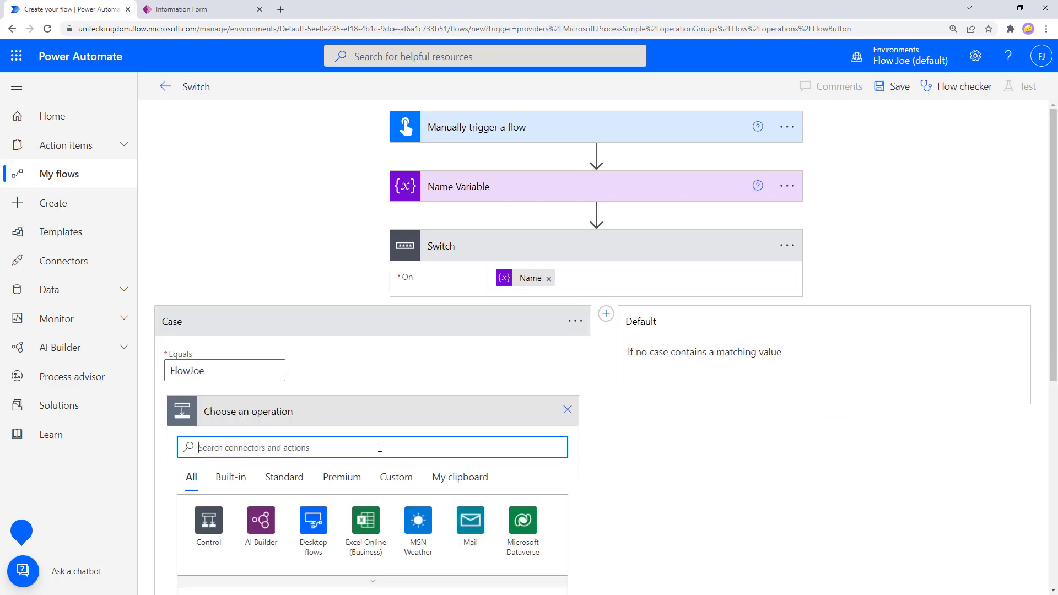
text(compose)
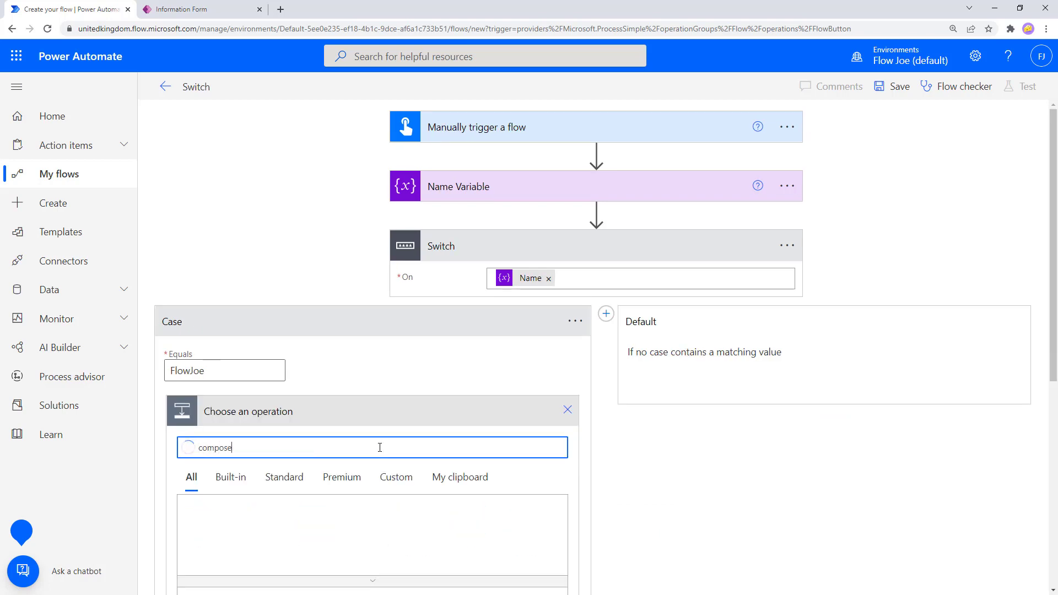
scroll(276, 524, down, 3)
click(309, 425)
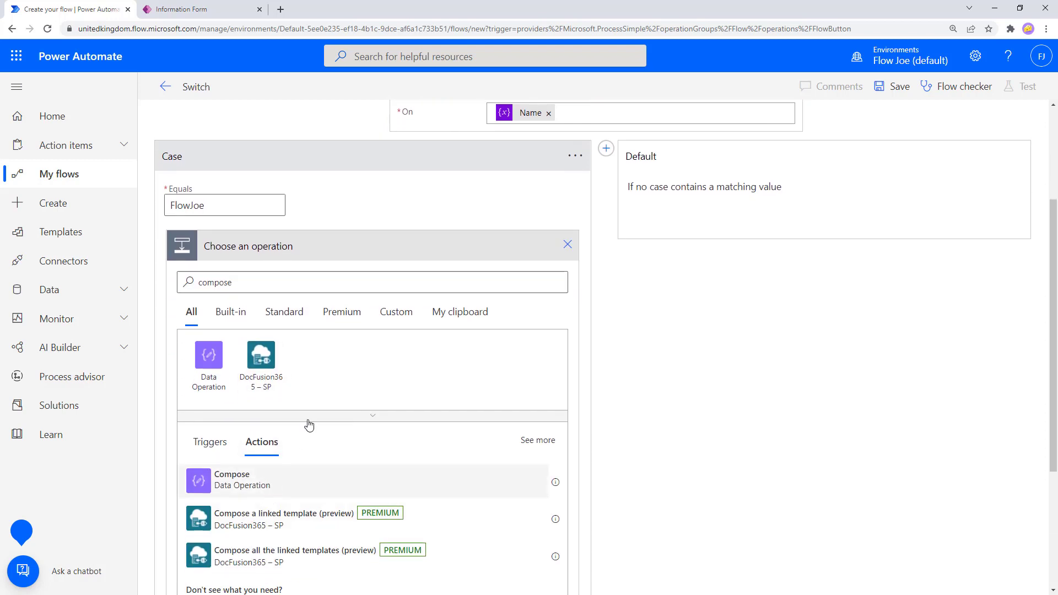
click(317, 480)
click(319, 444)
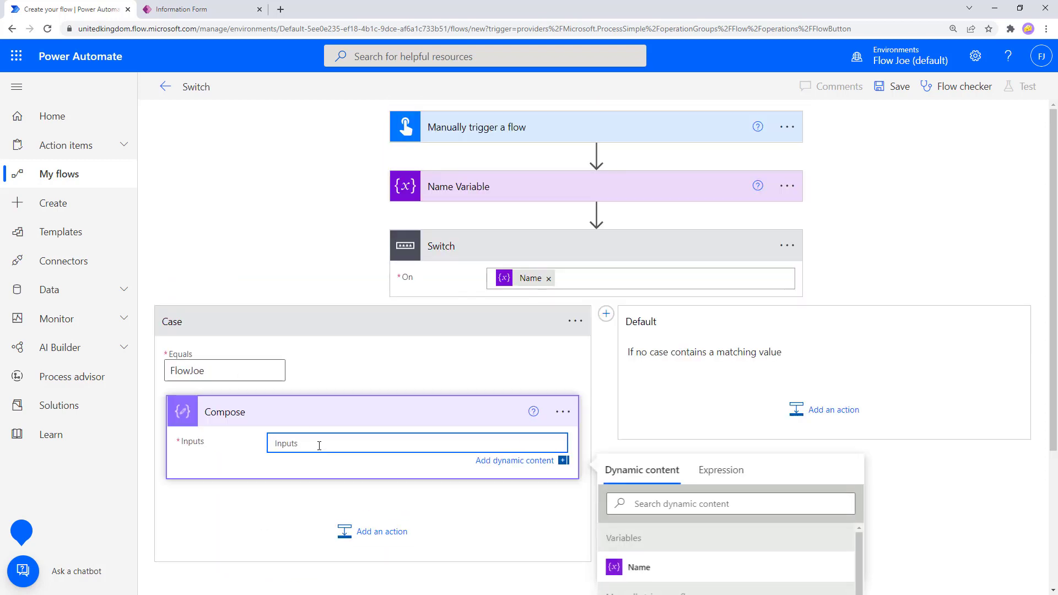
text(true)
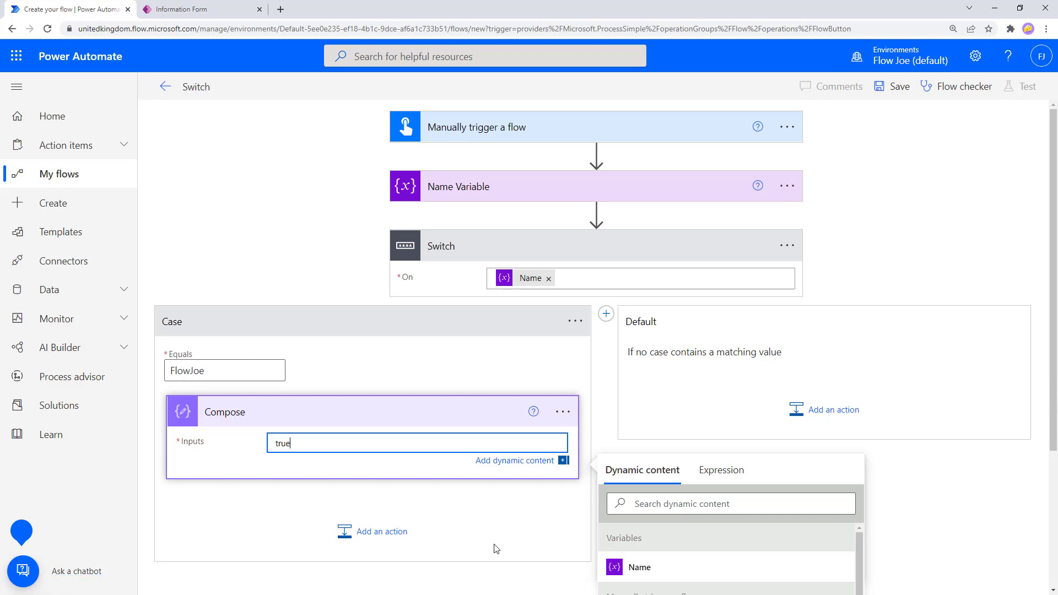
click(518, 530)
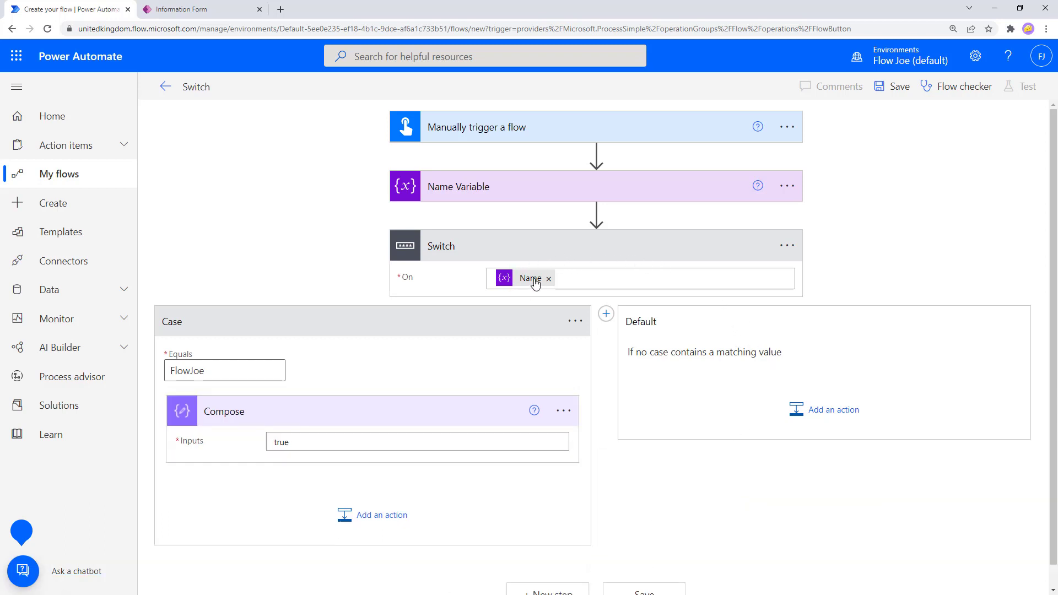
Add a second case to the Switch and set its match value to a different first name.
click(605, 314)
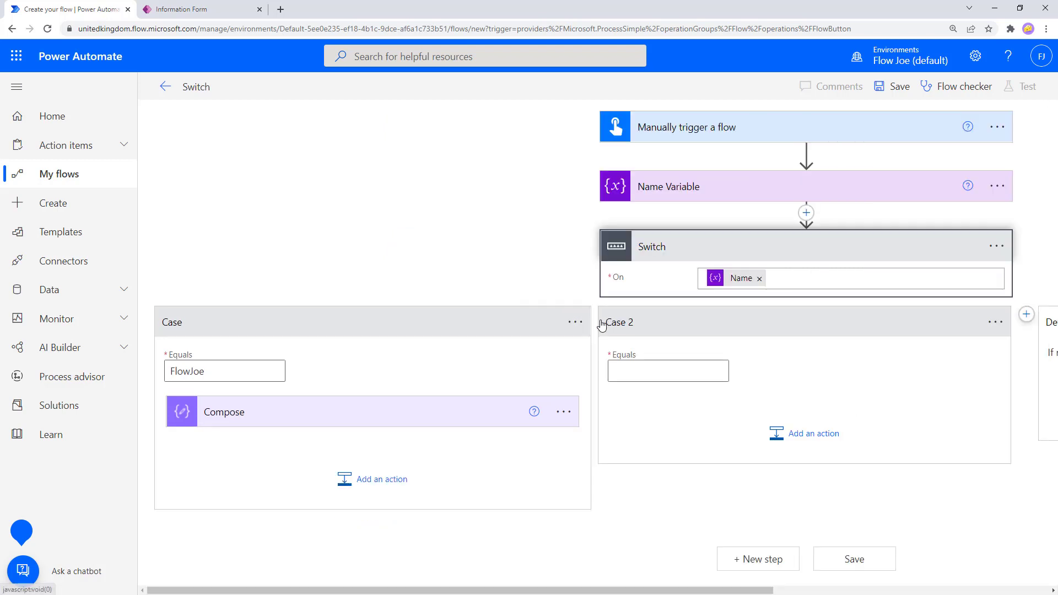
click(623, 368)
text(J)
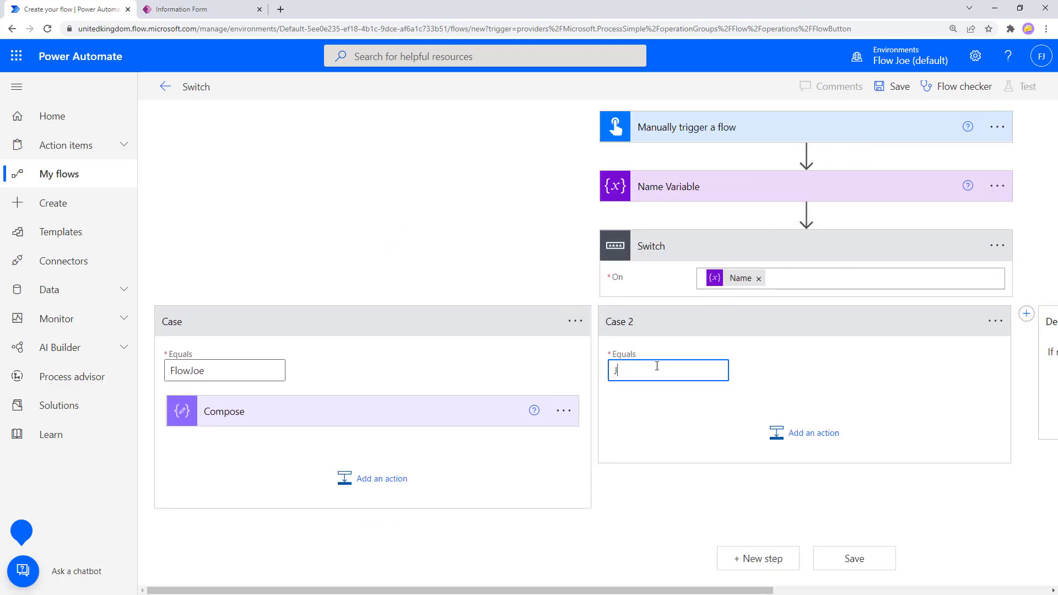
text(ax)
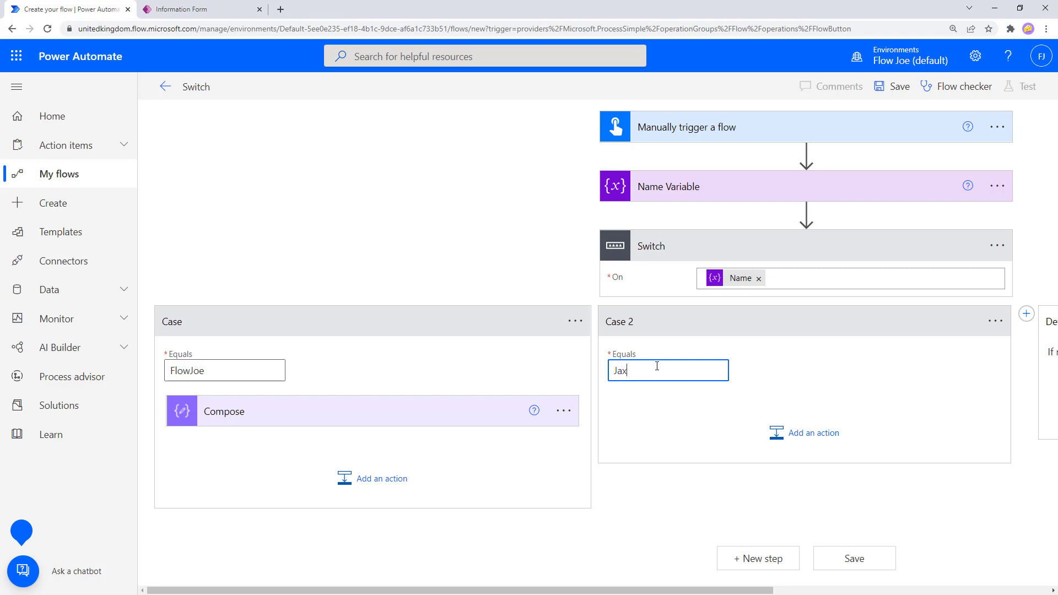
Add a Compose data operation inside Case 2 with "true" as its input.
click(797, 438)
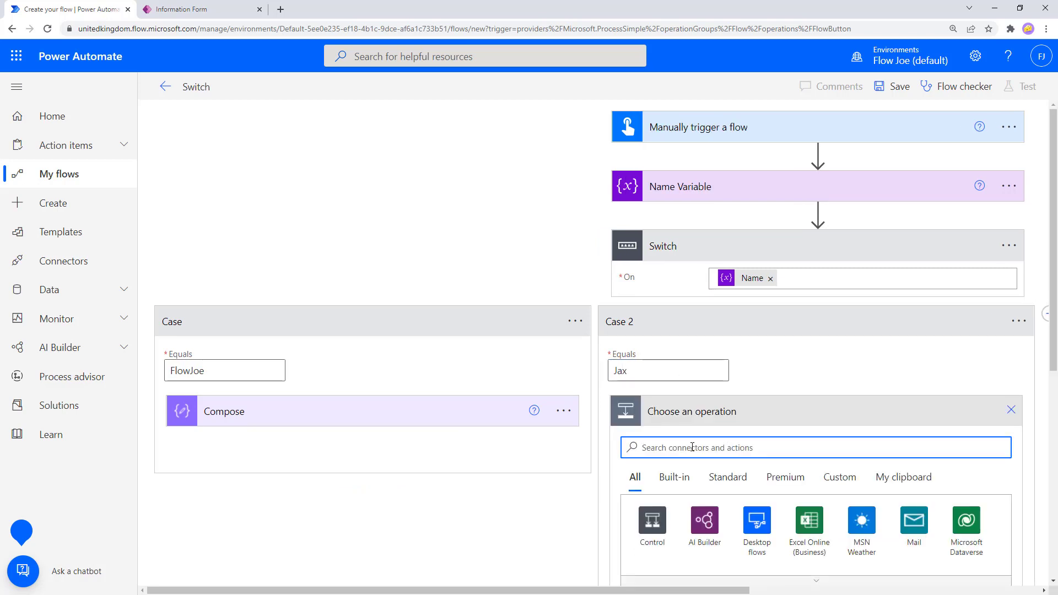
text(compose)
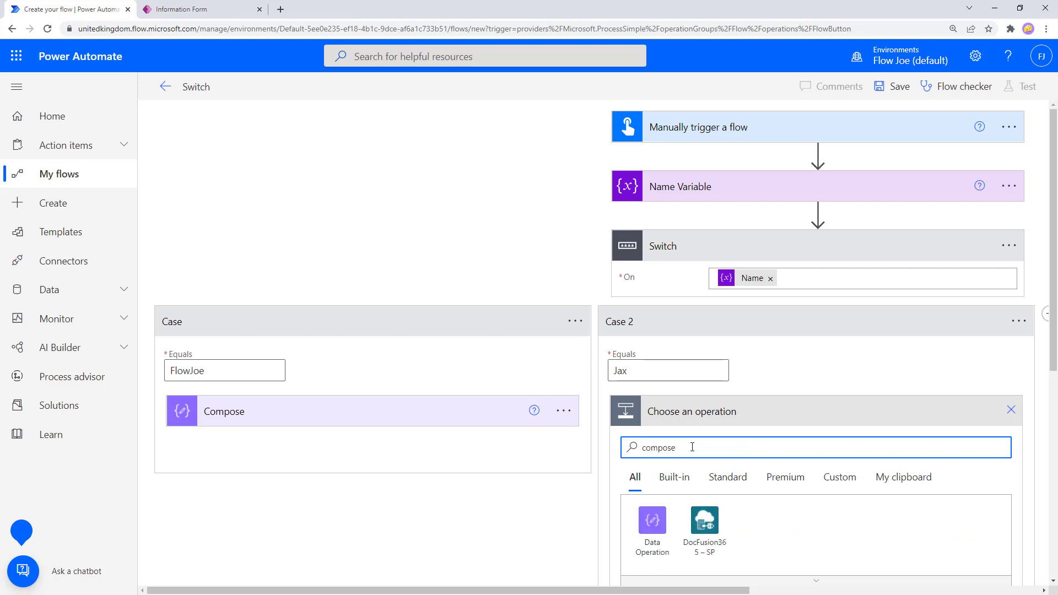
scroll(639, 468, down, 2)
scroll(639, 469, down, 2)
click(661, 419)
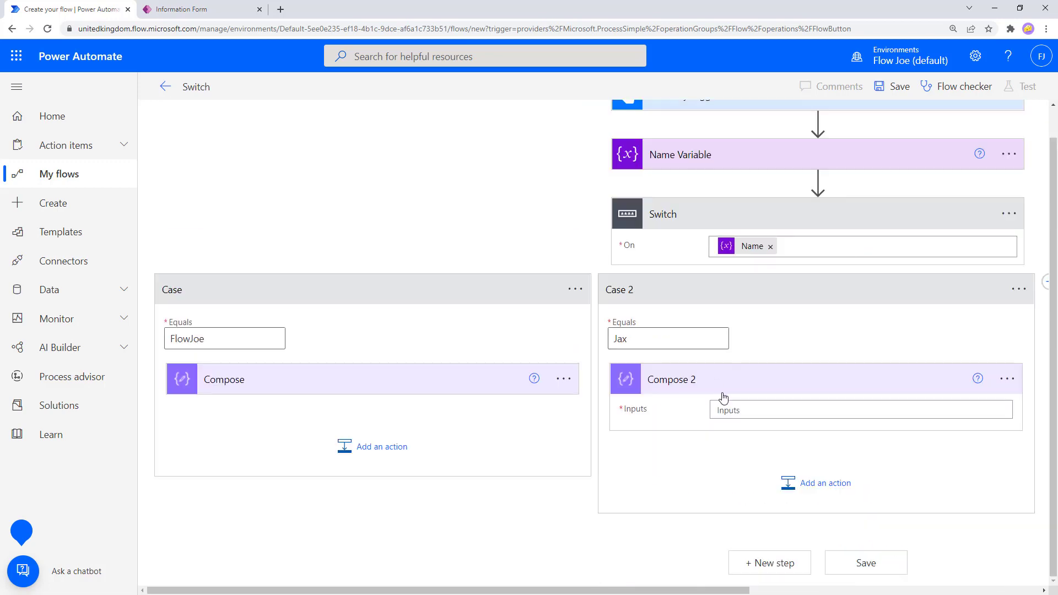
click(737, 408)
text(true)
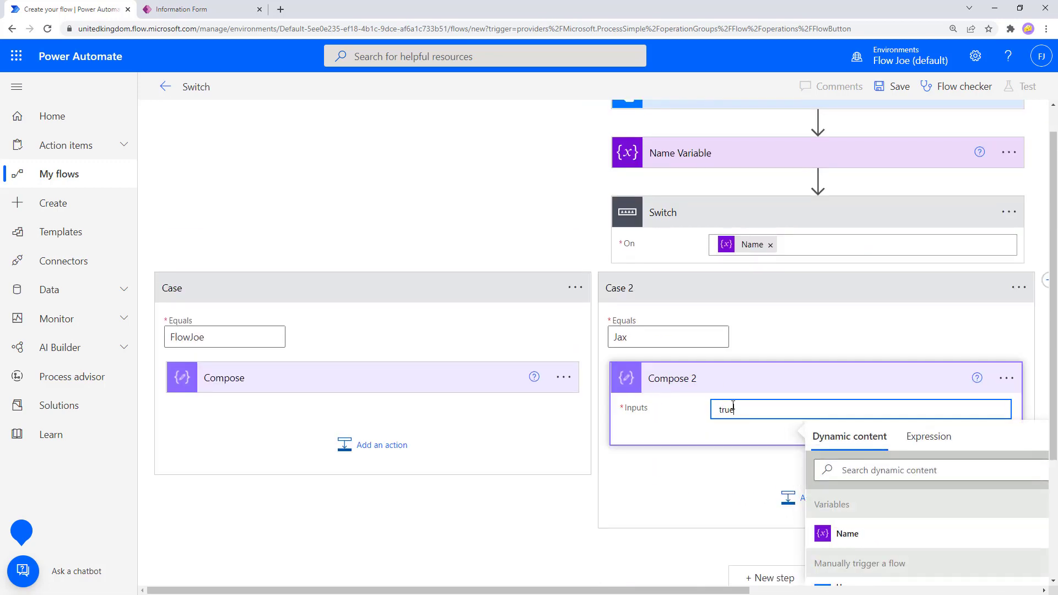
click(664, 490)
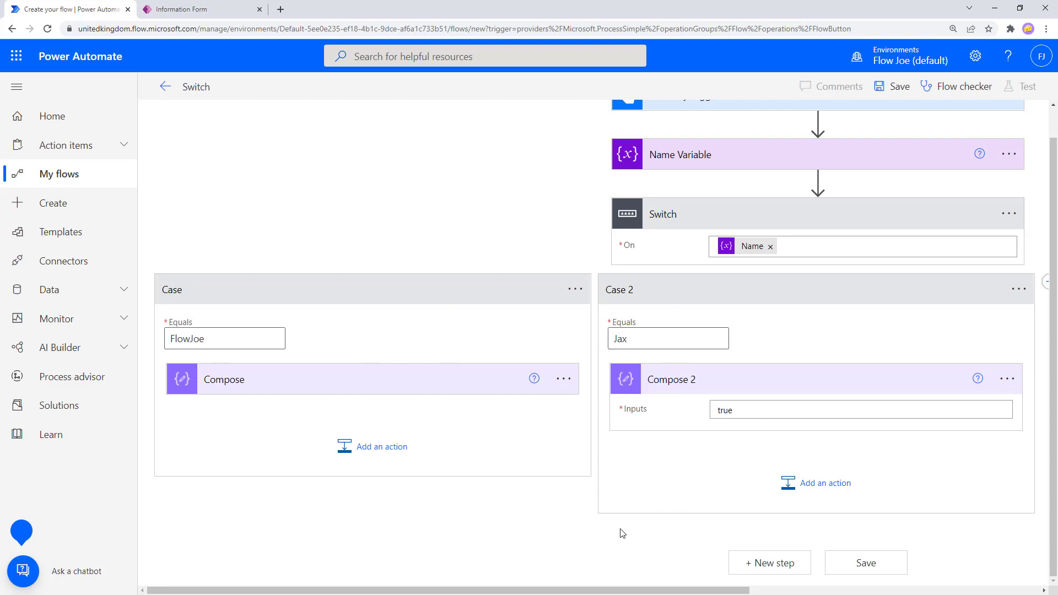
Add a Compose data operation to the Switch's Default branch with "true" as its input.
drag(625, 590, 829, 558)
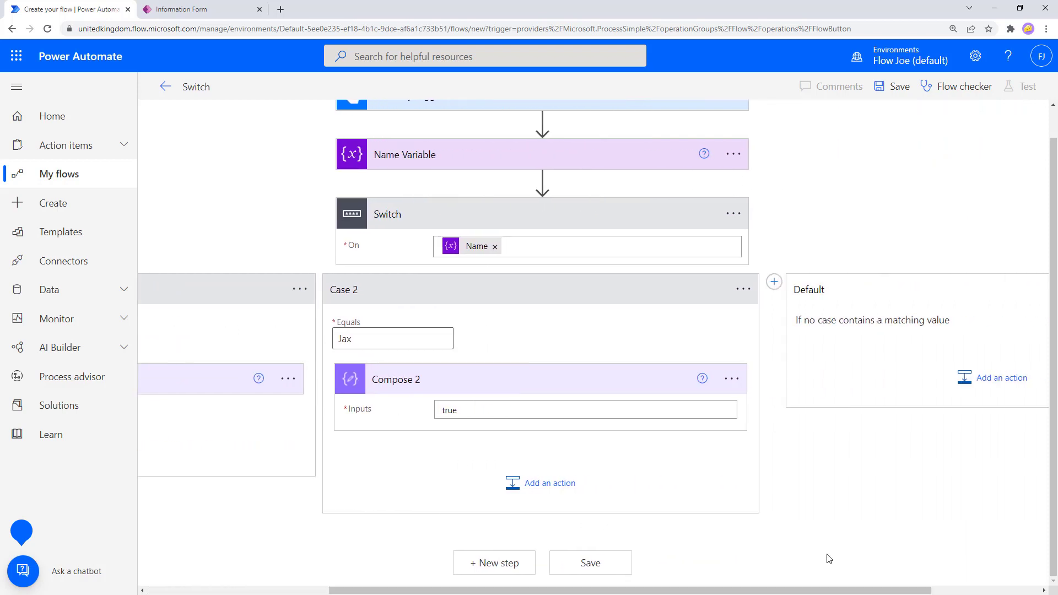
scroll(771, 380, right, 3)
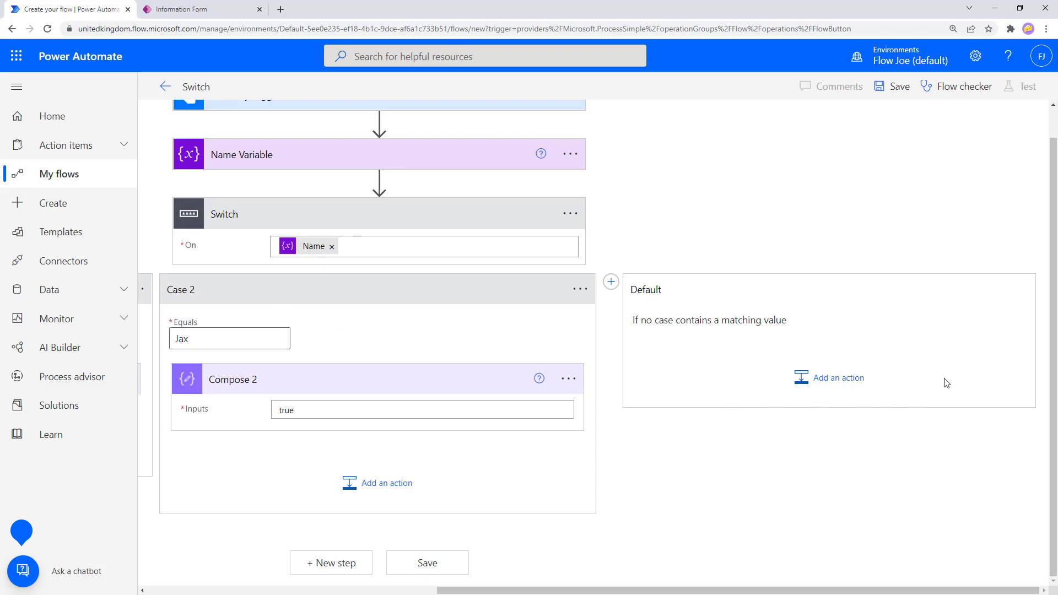
click(821, 379)
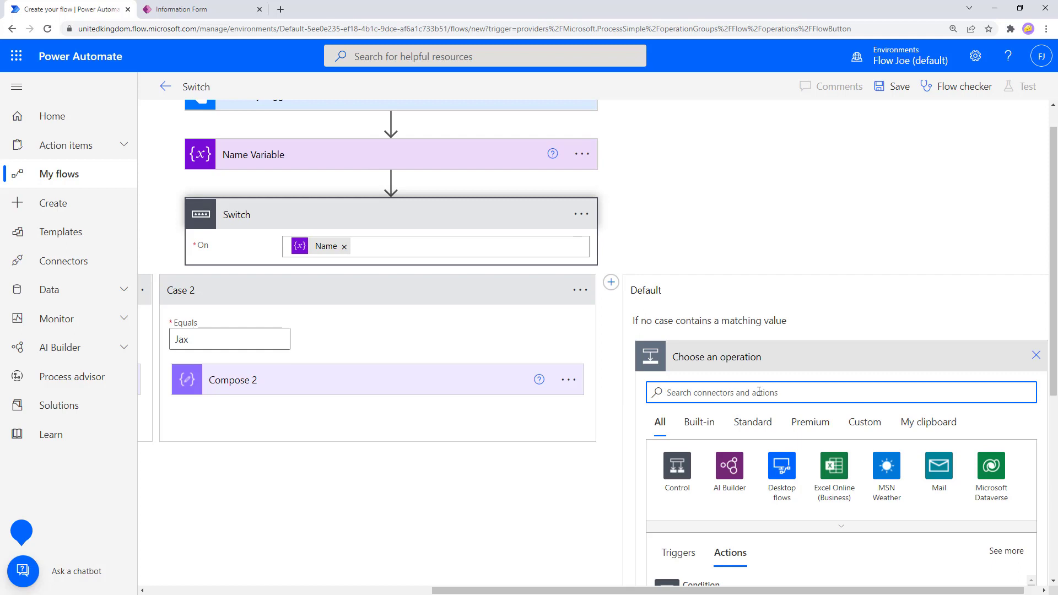
text(compose)
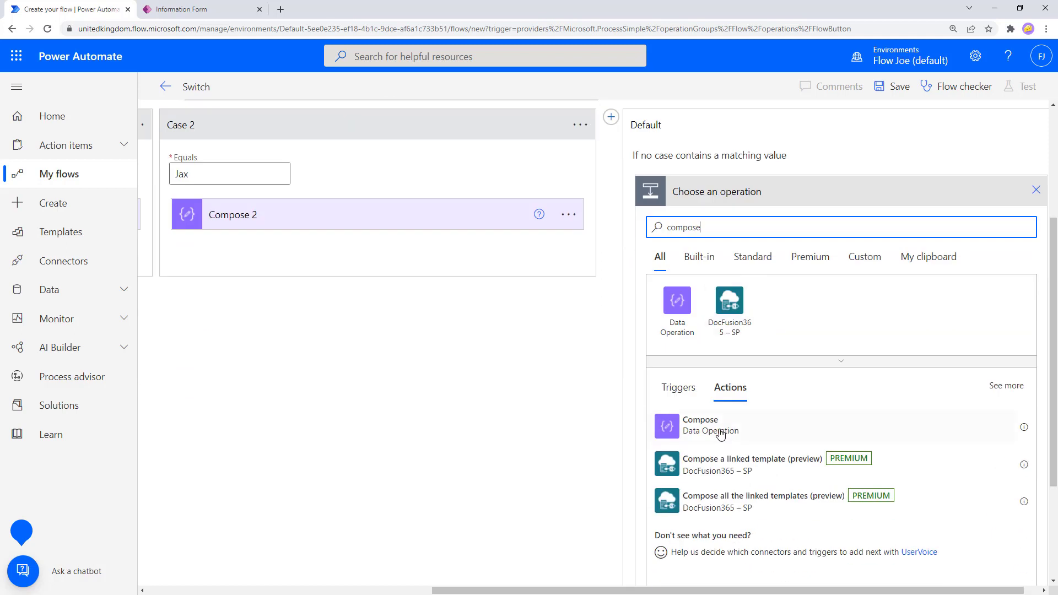
click(725, 416)
click(750, 417)
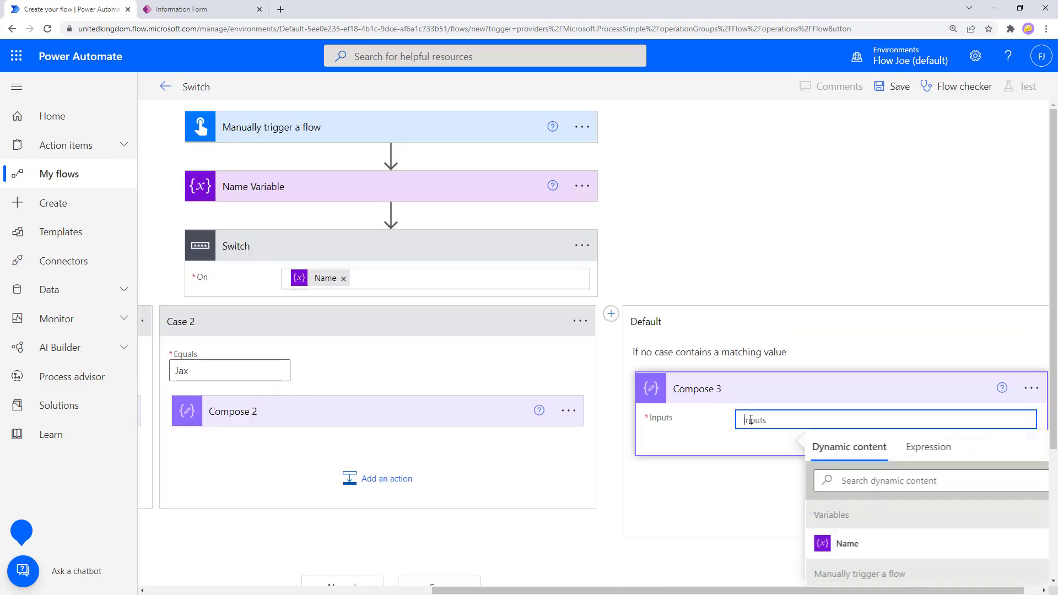
text(true)
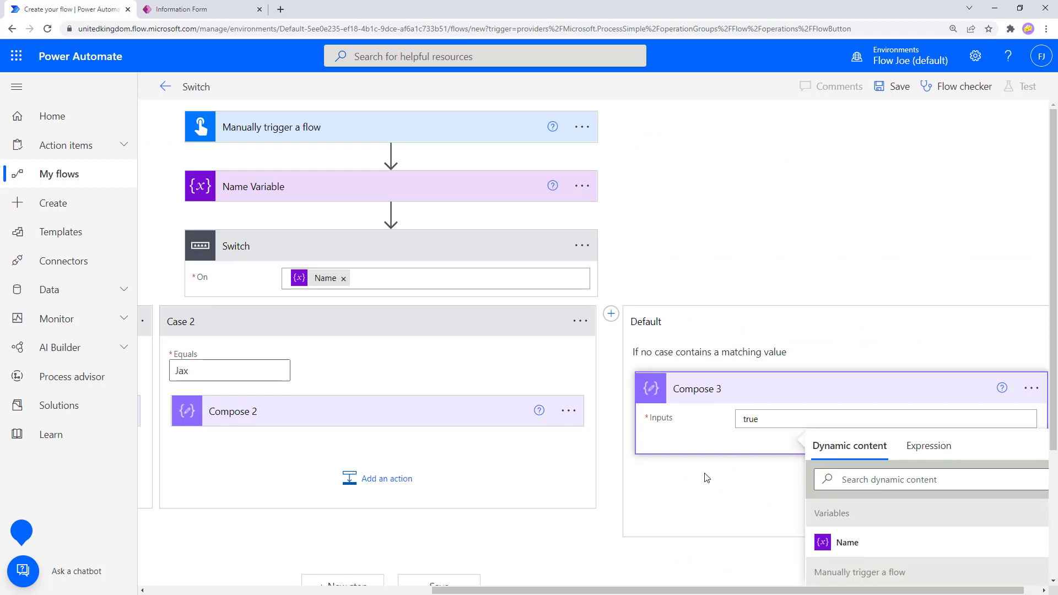
click(704, 472)
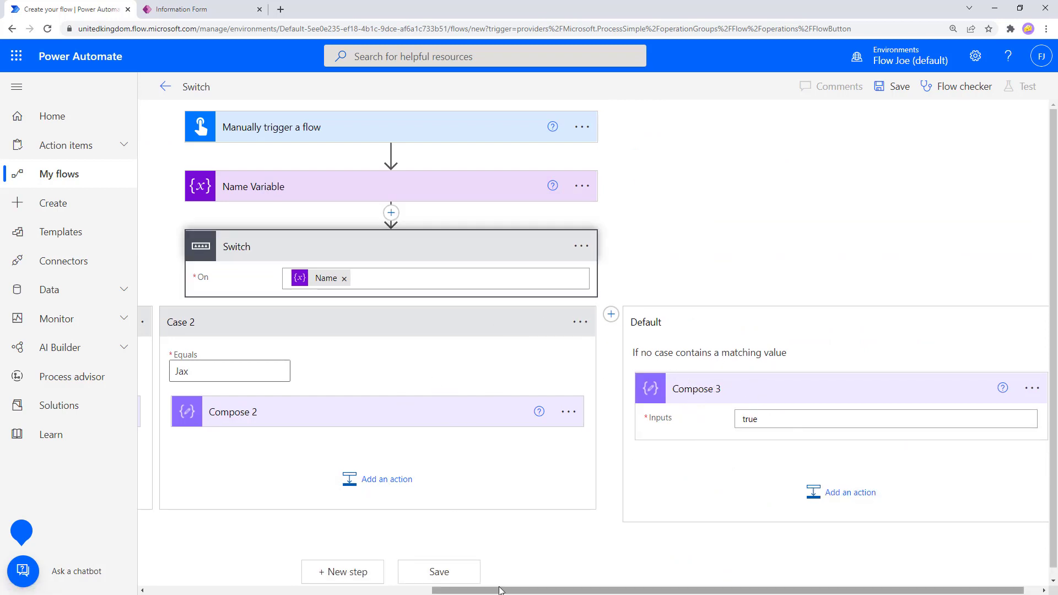
Expand the Name Variable action to review its name, type and value, and collapse it again.
drag(501, 590, 315, 568)
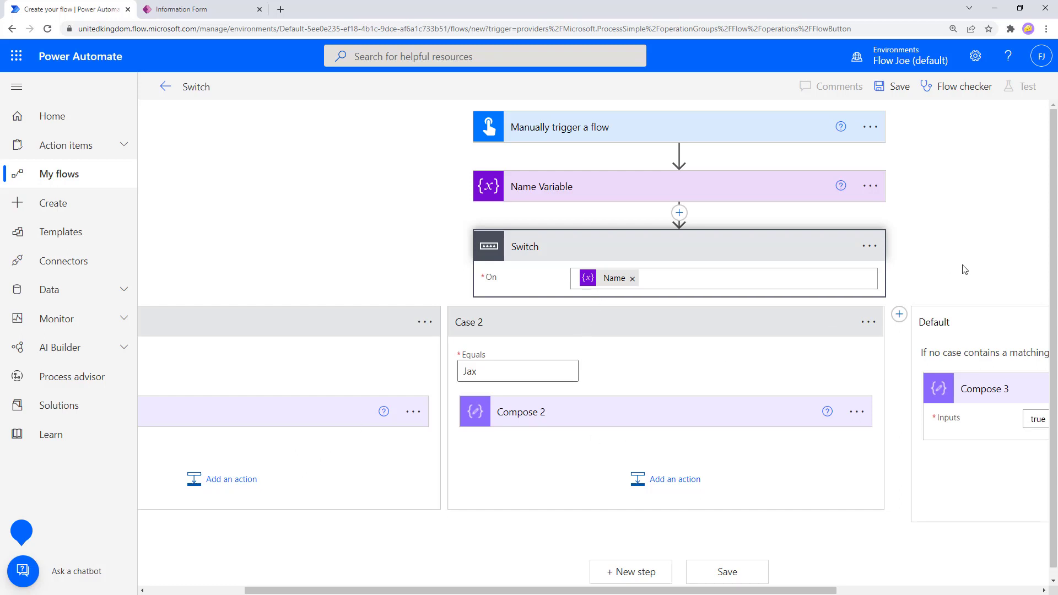
click(587, 189)
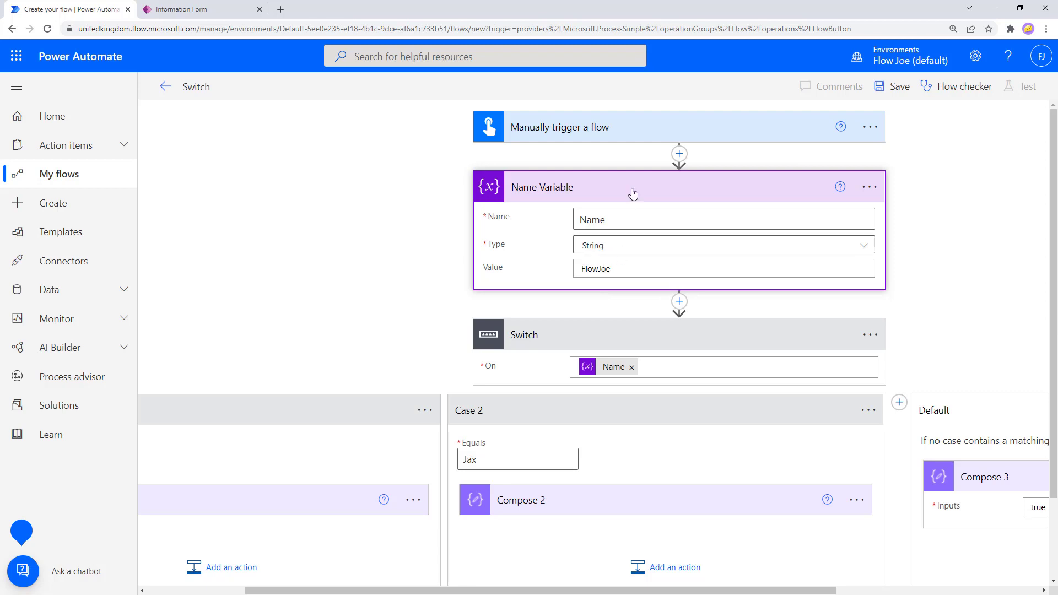
click(743, 184)
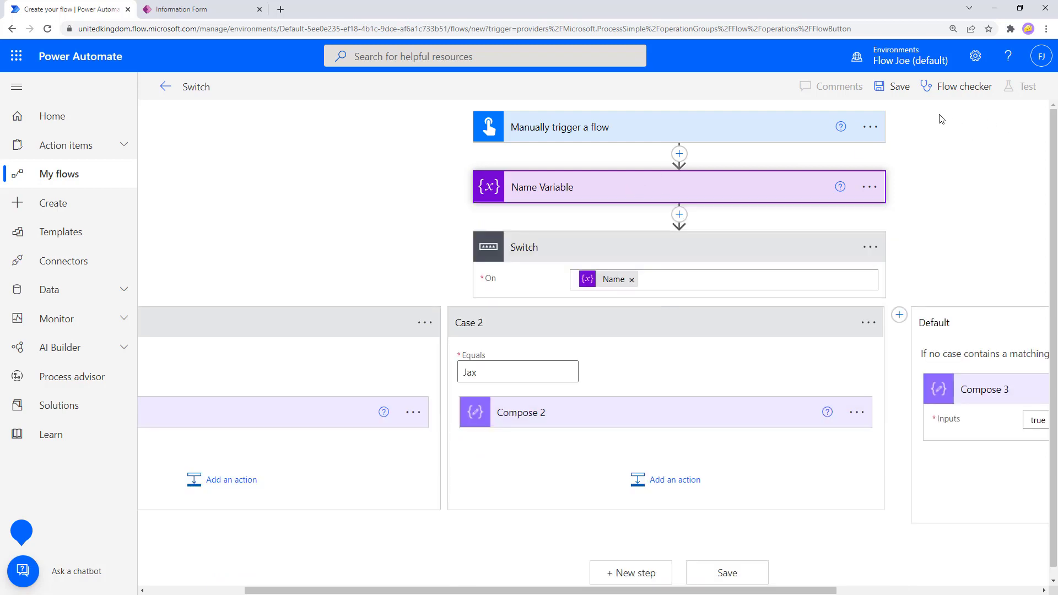
Save the flow and run a manual test of it.
click(892, 86)
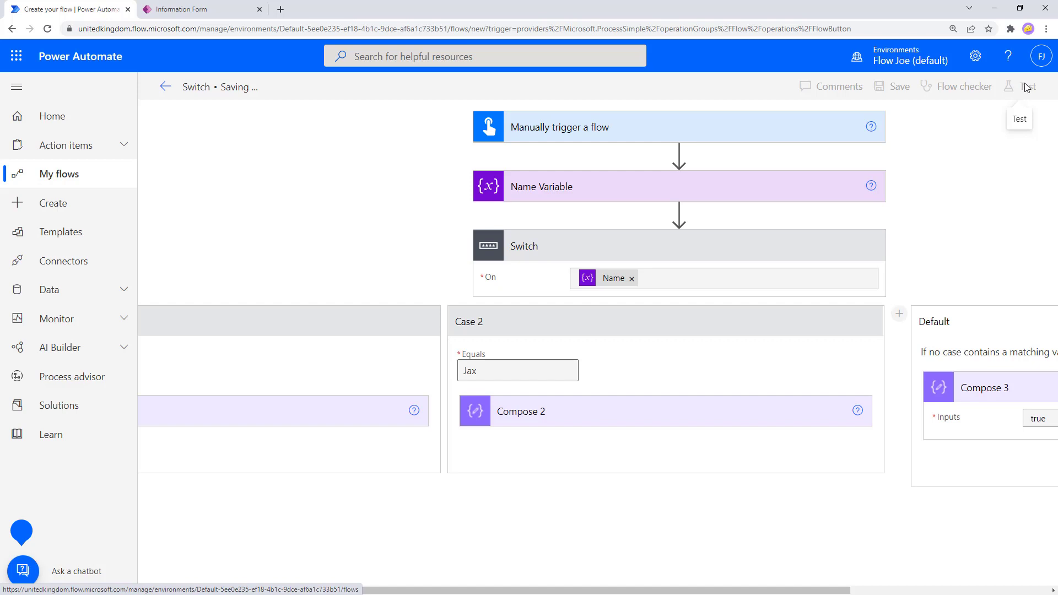
click(1026, 86)
click(842, 119)
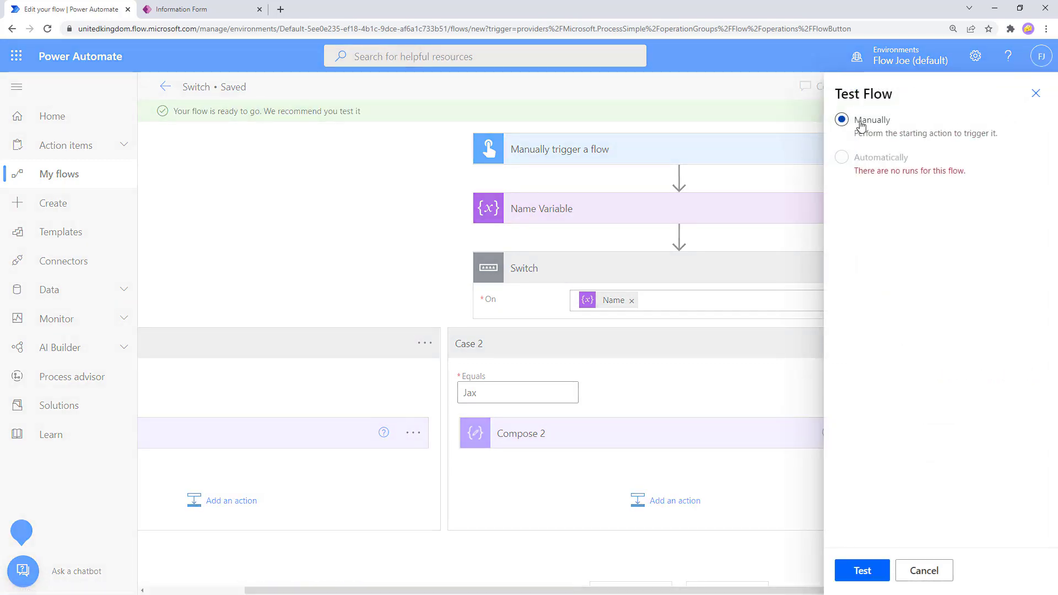
click(864, 571)
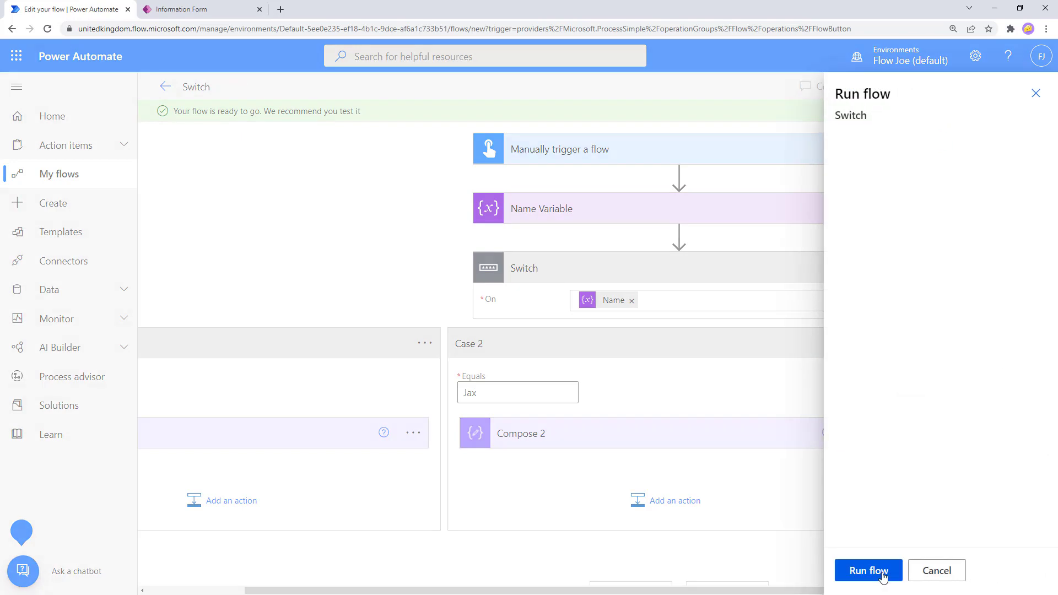
click(882, 576)
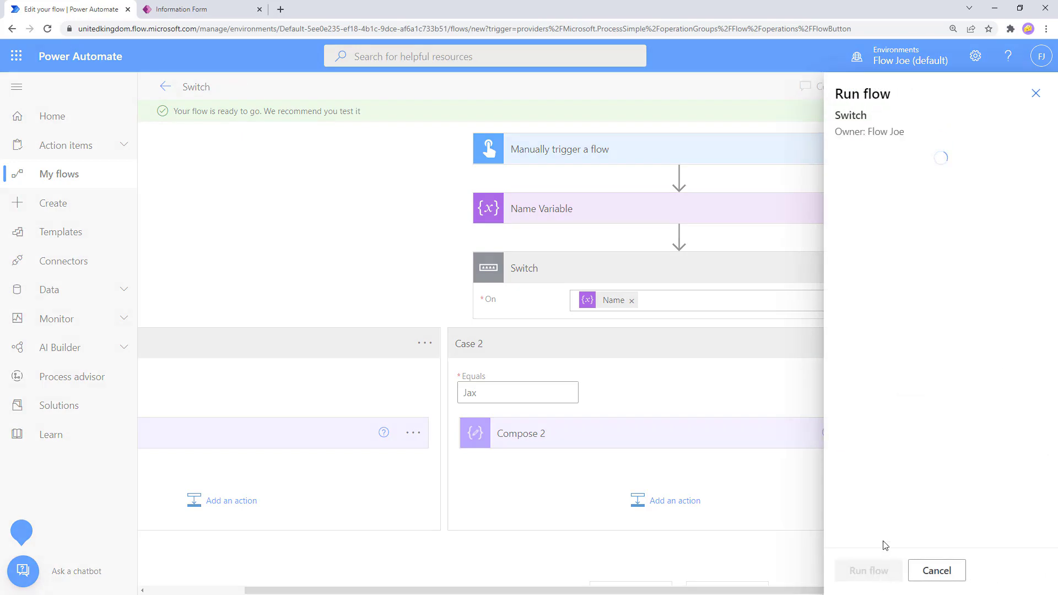
click(869, 570)
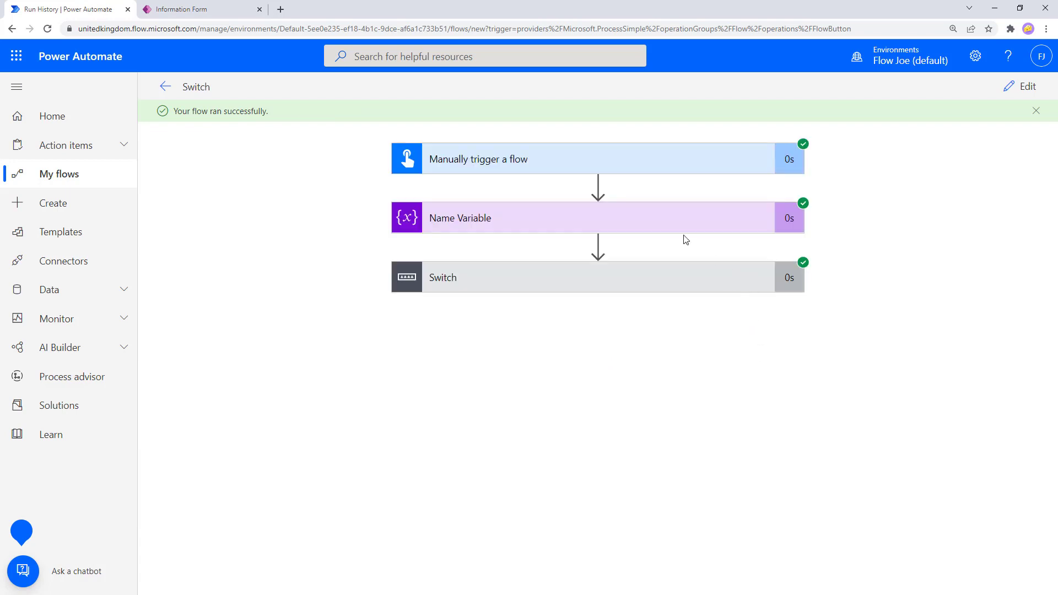
Expand the Name Variable action in the run results to check its inputs, and collapse it again.
click(581, 226)
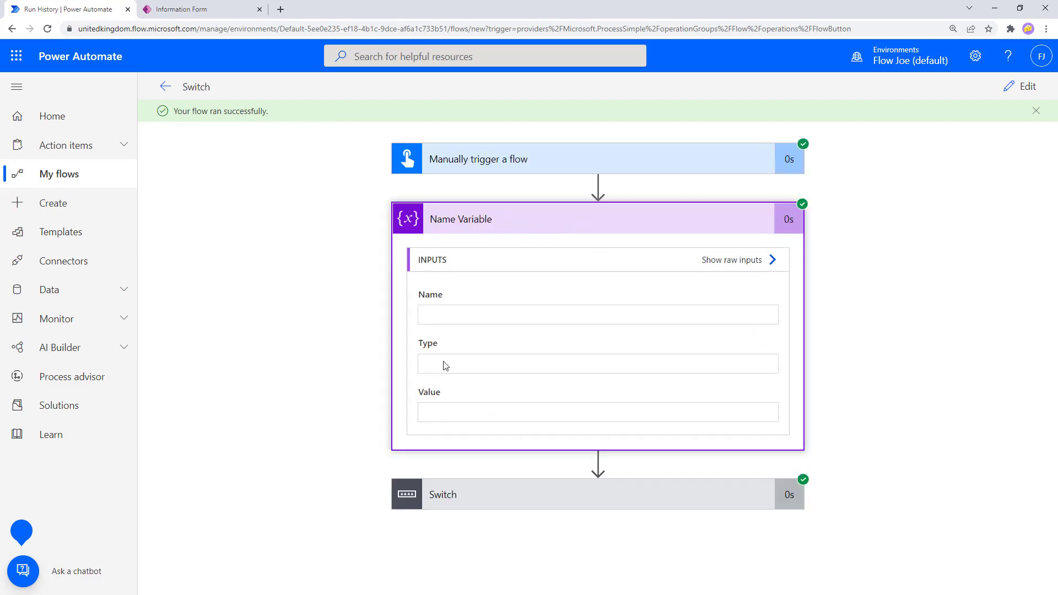
click(533, 219)
click(459, 226)
click(537, 230)
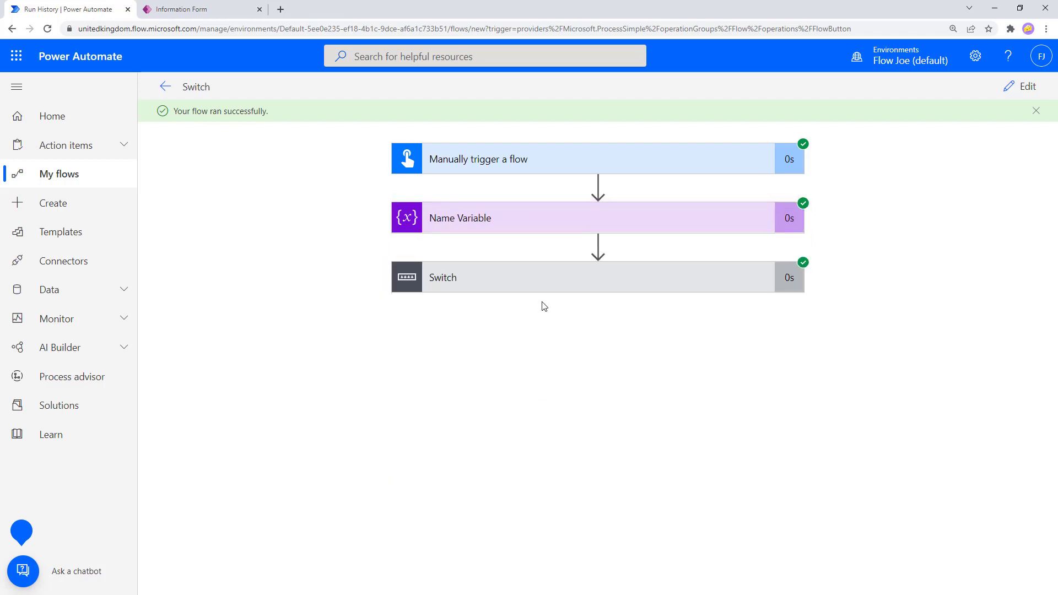
Expand the Switch and its first Case in the run results, and check the match value and the Compose inputs and outputs.
click(545, 284)
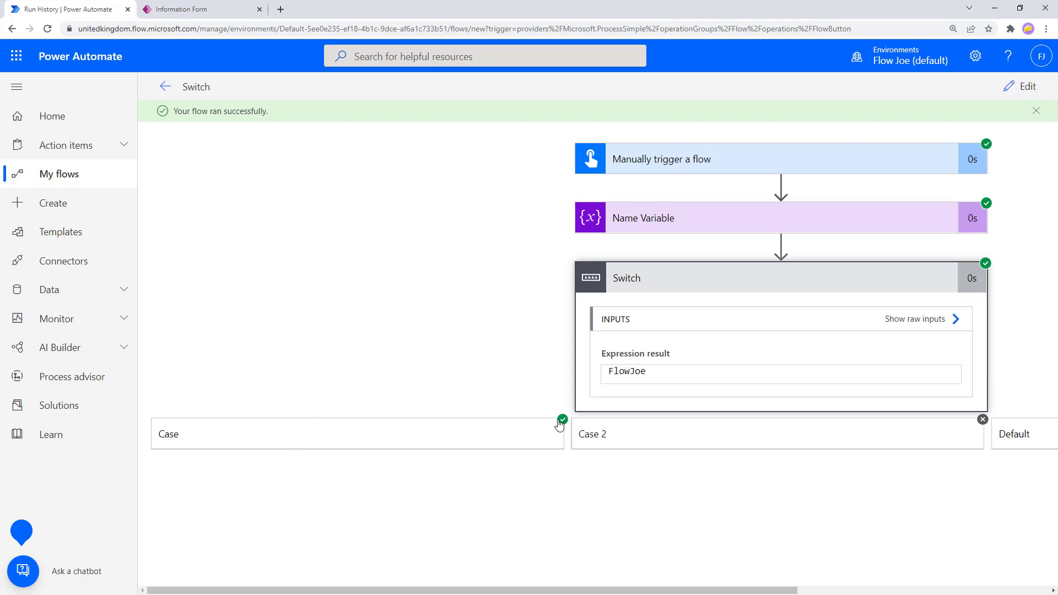
click(438, 444)
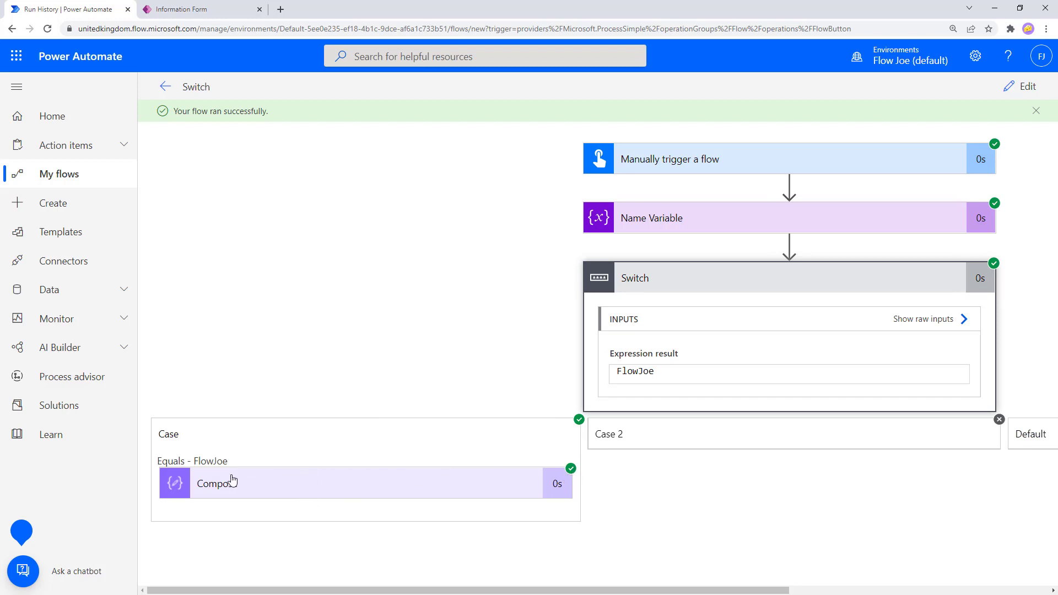
drag(185, 461, 231, 462)
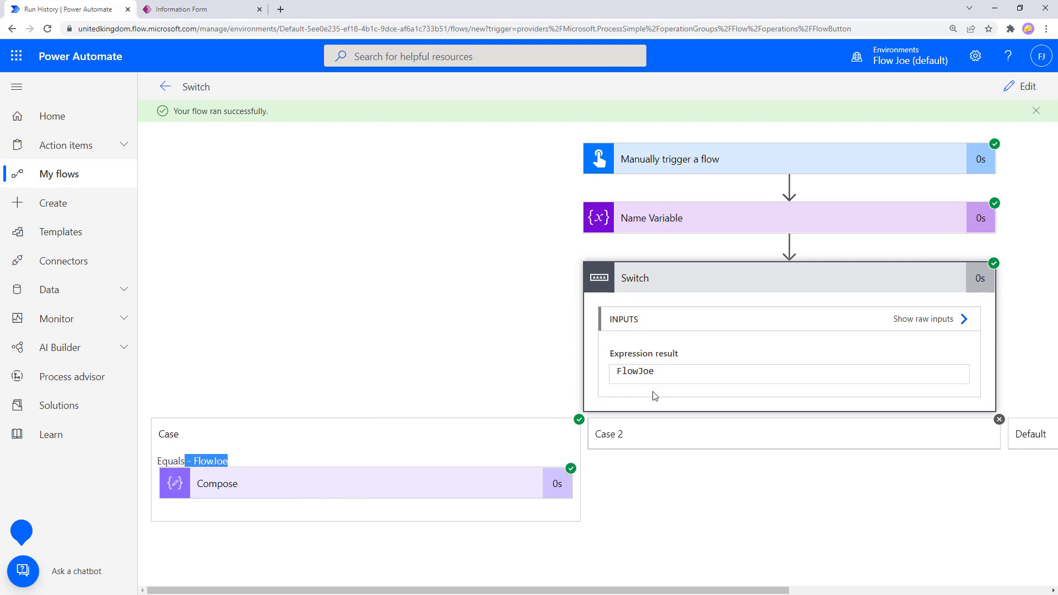
click(302, 487)
scroll(358, 385, down, 3)
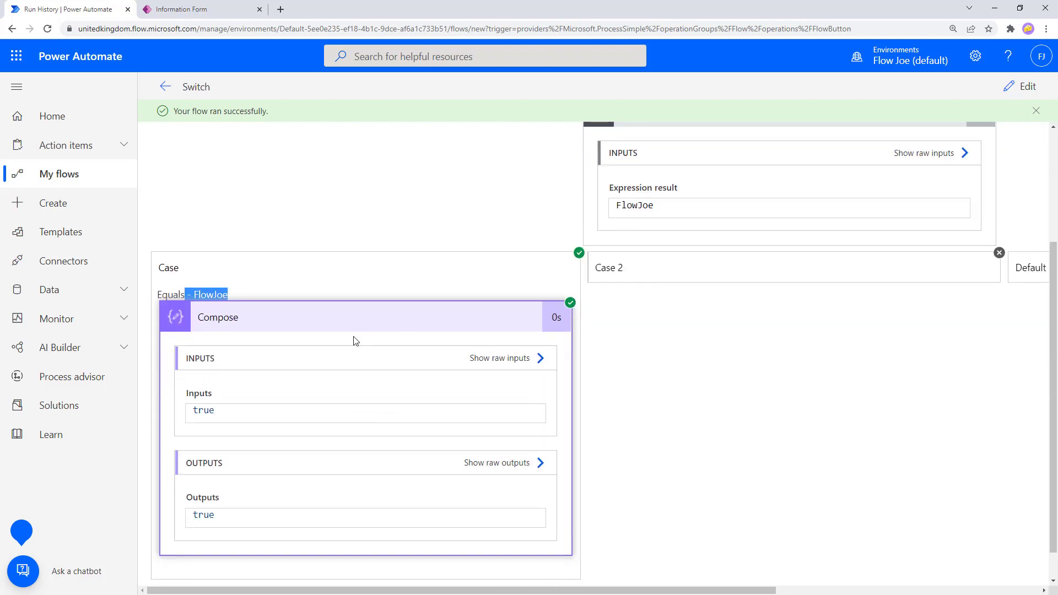
scroll(354, 342, up, 1)
click(346, 372)
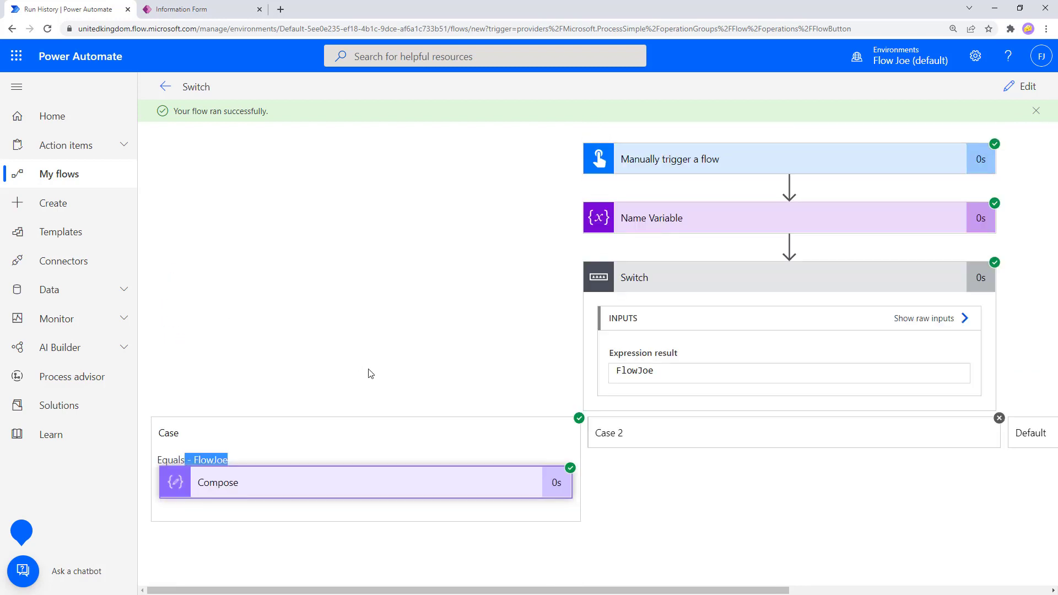
Expand the Case 2 and Default branches in the run results to check whether their Compose actions ran.
drag(526, 592, 677, 592)
click(627, 438)
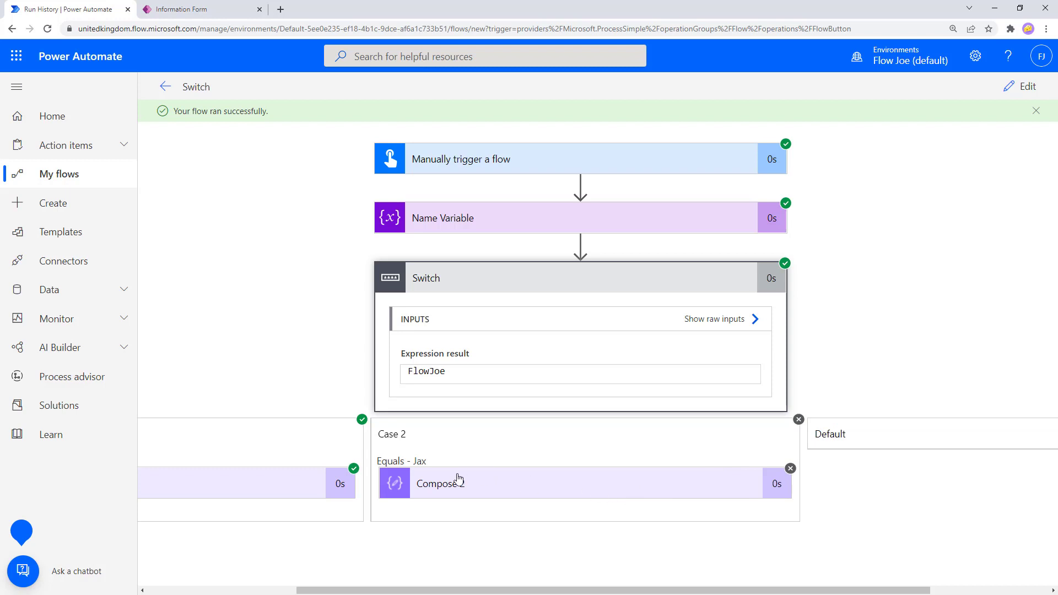
drag(563, 590, 682, 589)
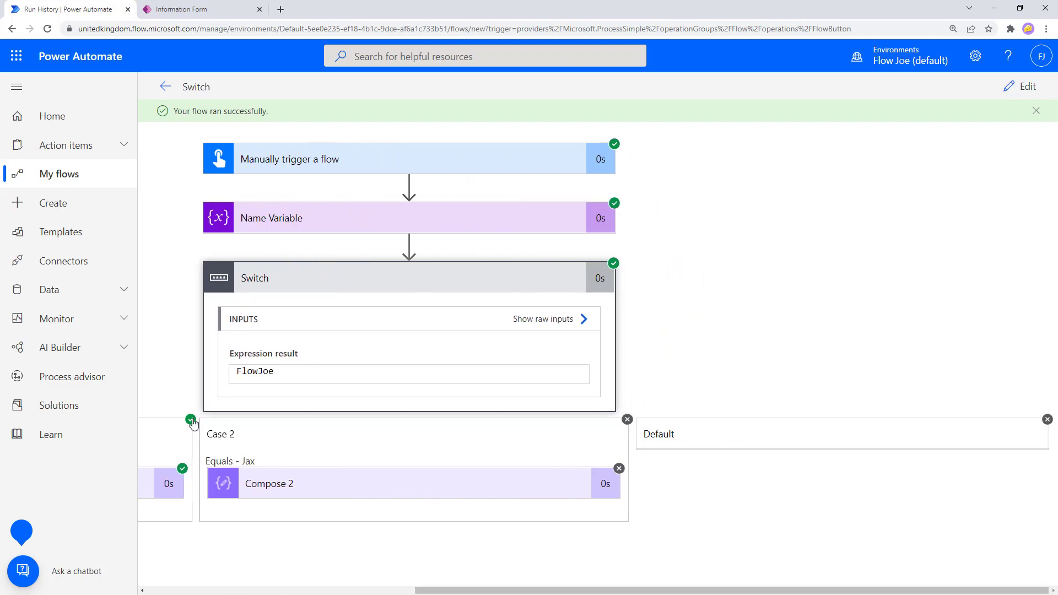
click(707, 440)
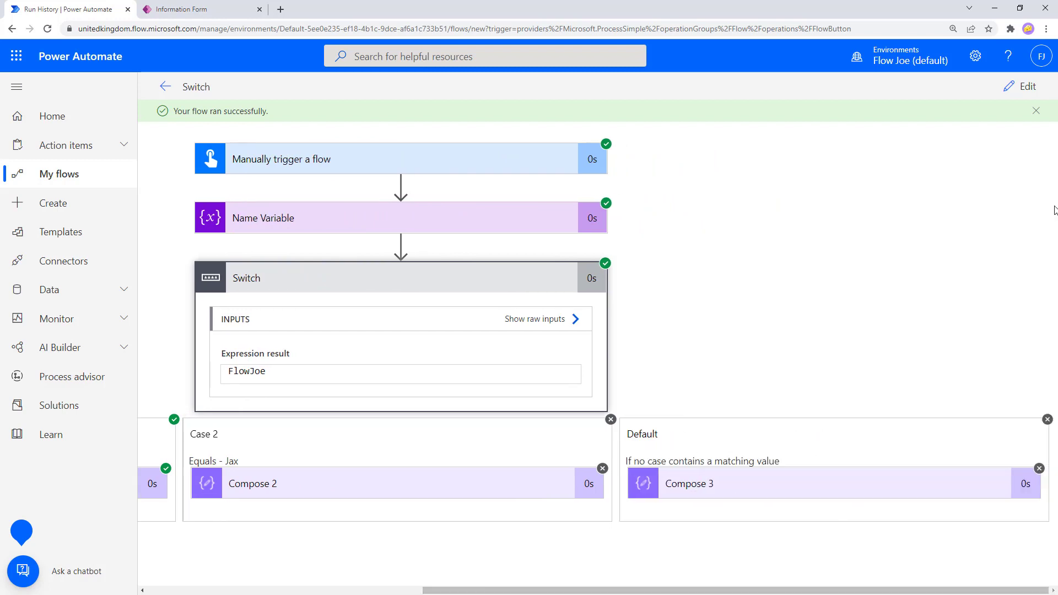
Return to editing the flow and set the Name variable's value to the first name that Case 2 matches.
click(1023, 86)
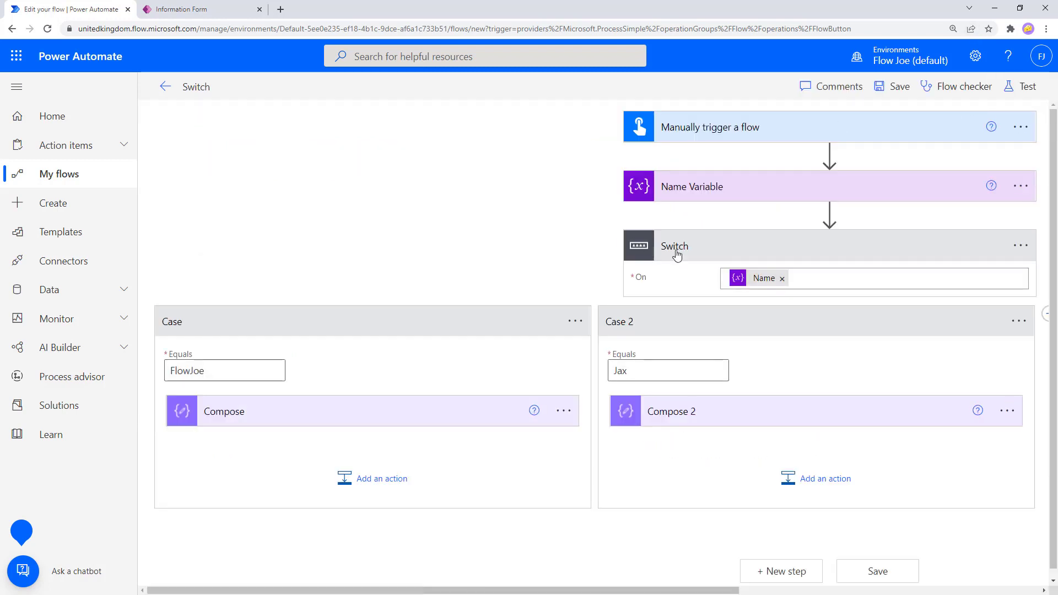
click(735, 201)
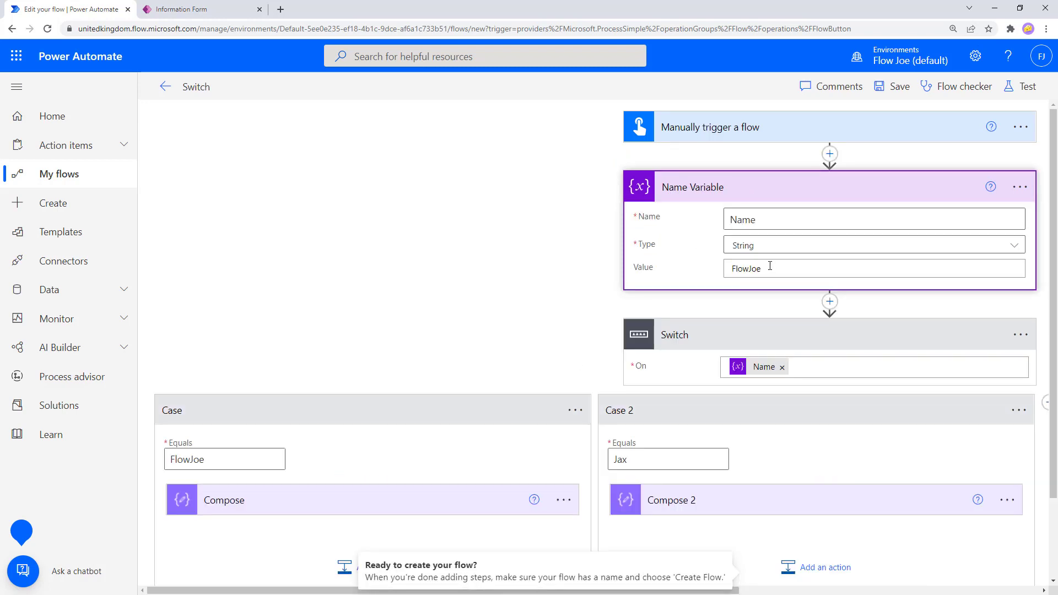
double_click(727, 269)
text(Jax)
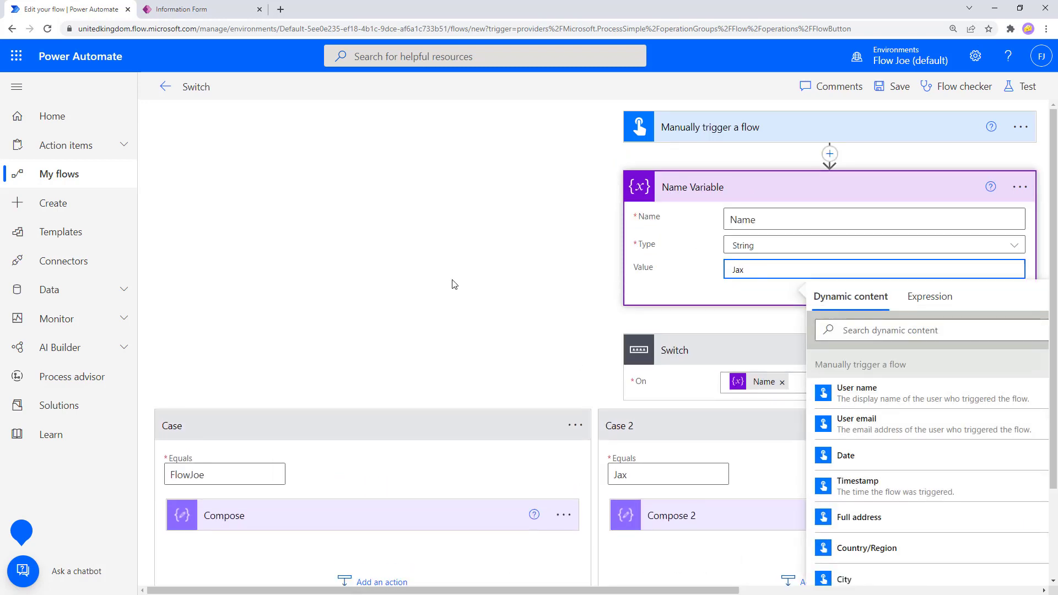
click(454, 285)
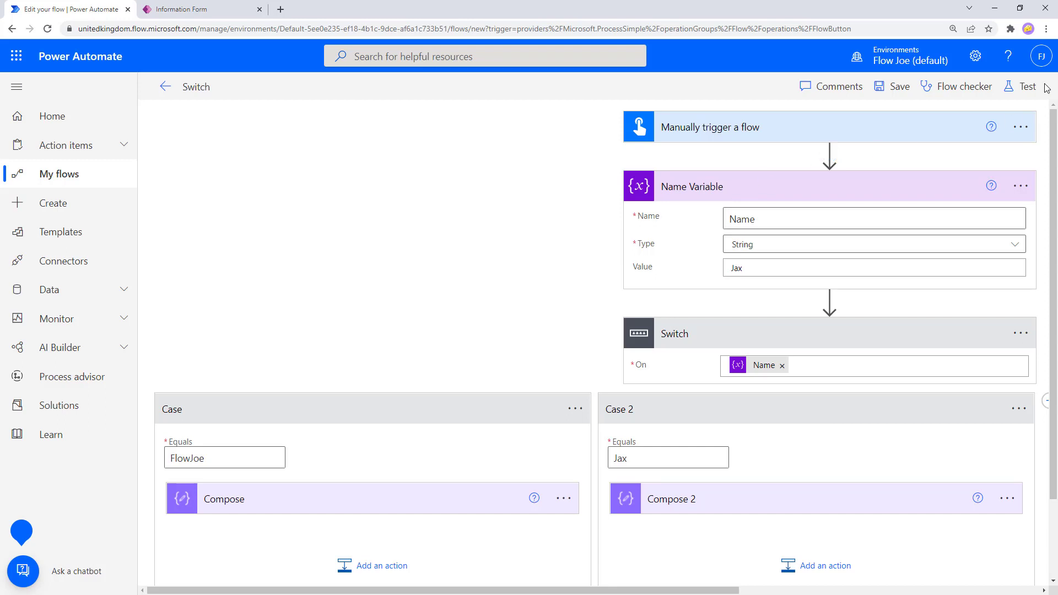
Save the edited flow and run it again as a manual test.
click(1026, 86)
click(869, 572)
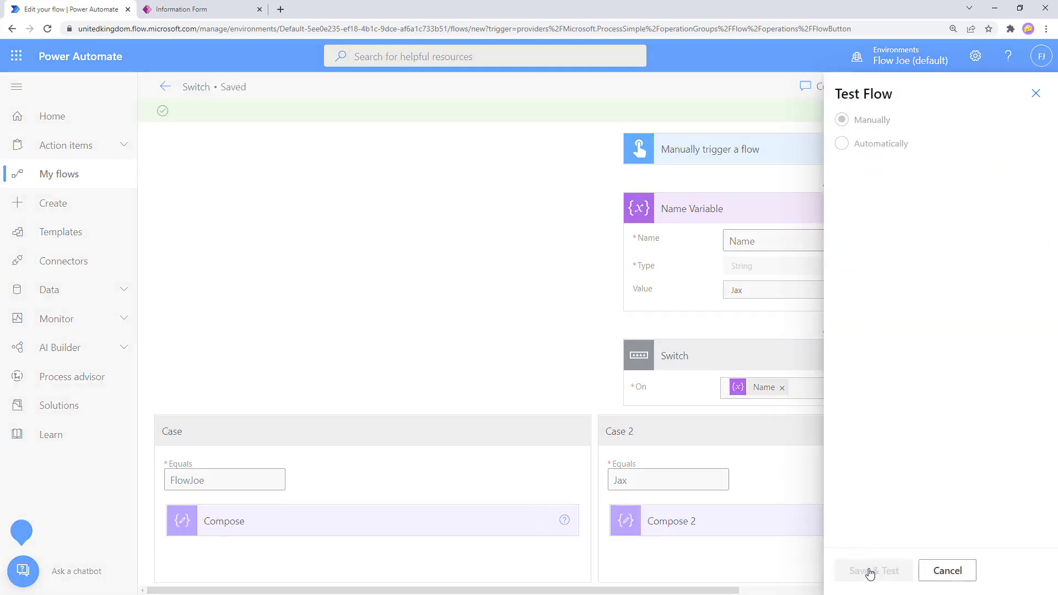
click(882, 571)
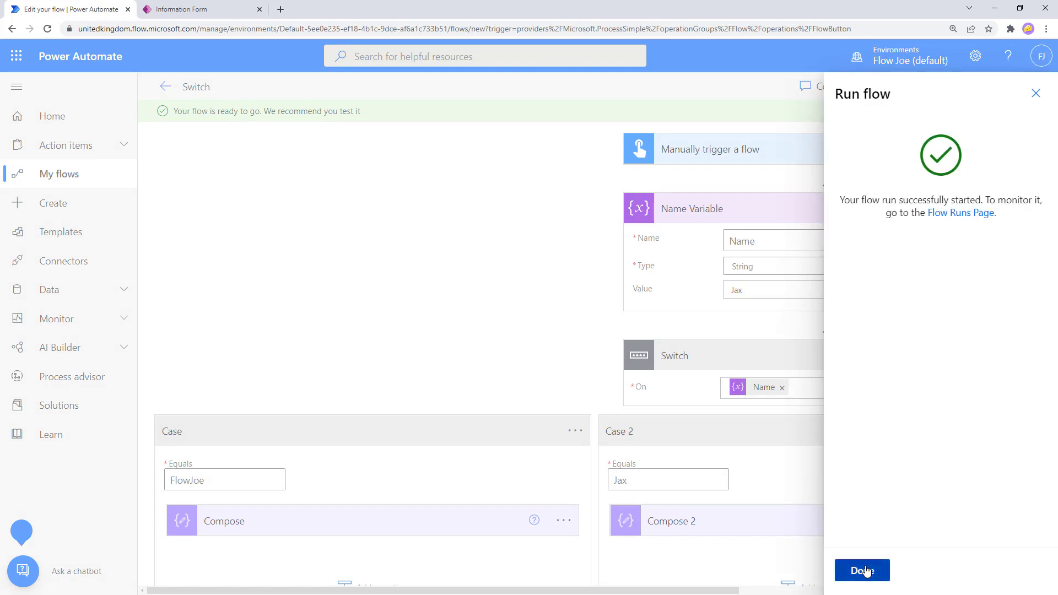
click(861, 570)
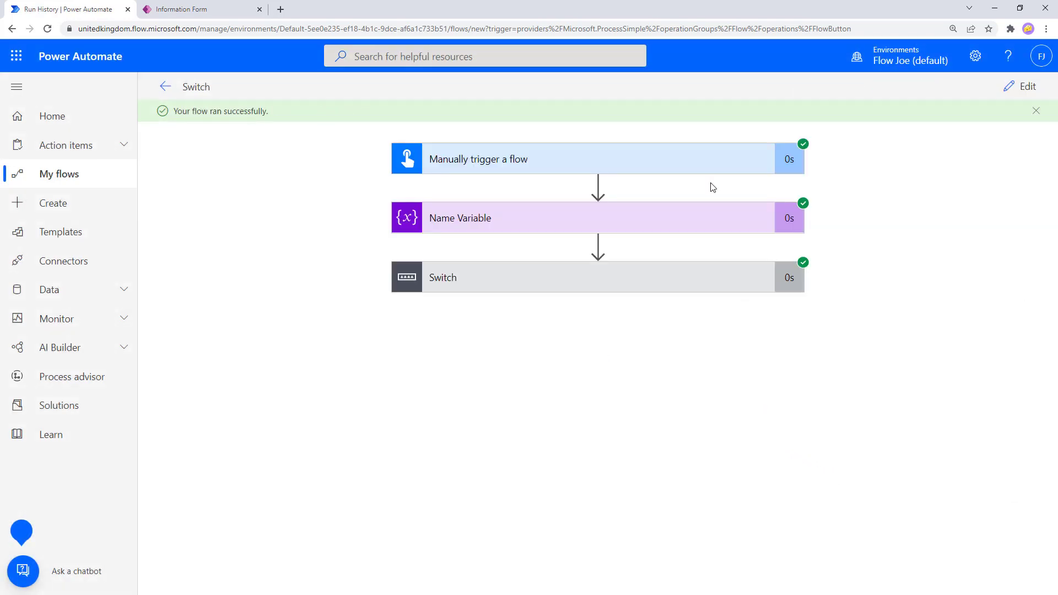
Expand the Switch, its first Case and the Compose inside it to check how that branch was handled in the new run.
click(516, 282)
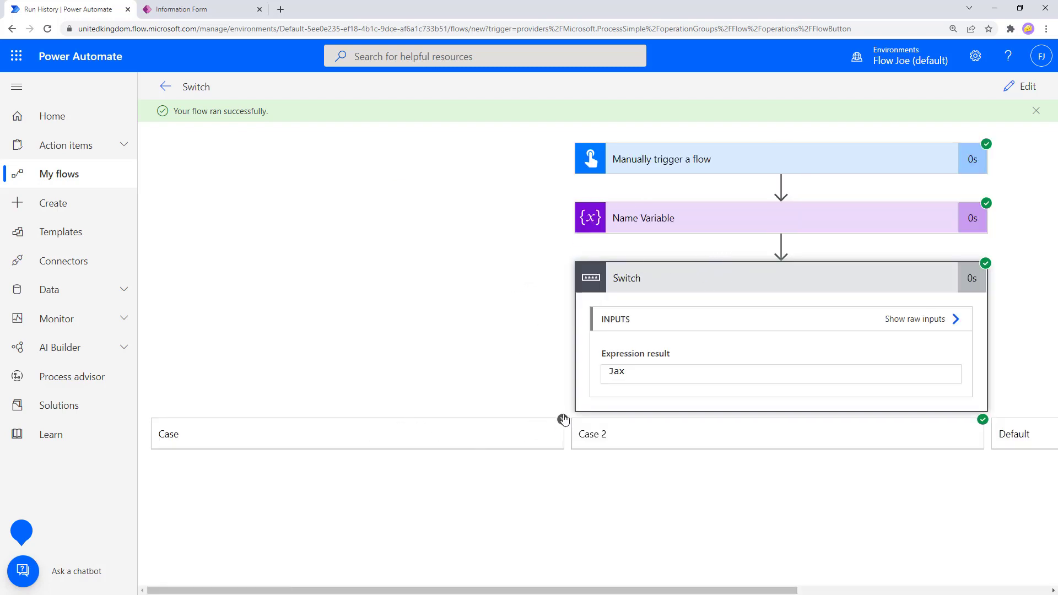
click(461, 436)
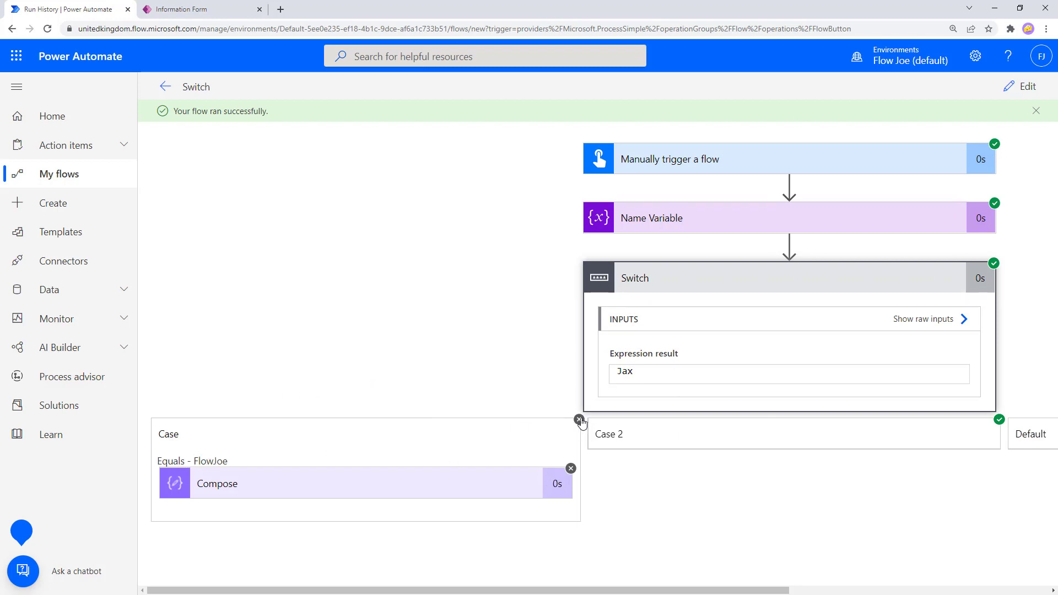
click(363, 482)
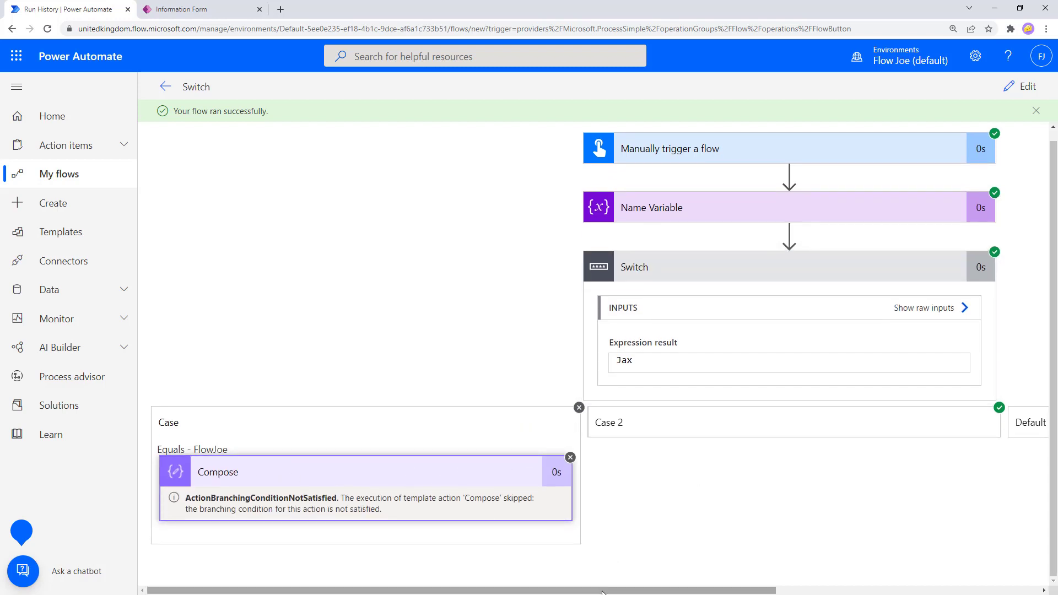
Check the Compose 2 inputs and outputs under Case 2 in the run results, and view the Default branch's status.
drag(607, 590, 716, 591)
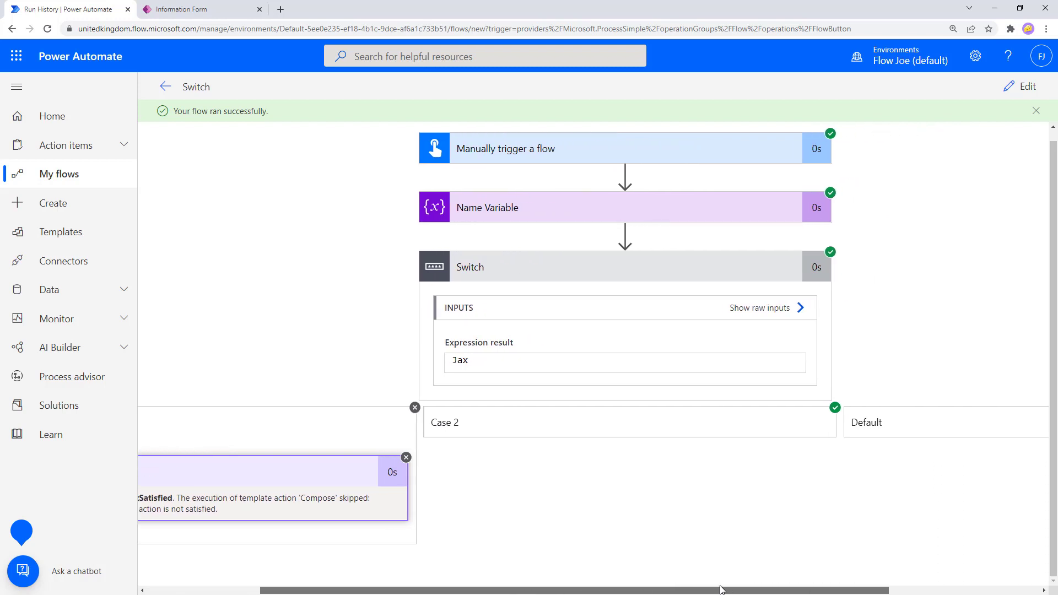
click(666, 424)
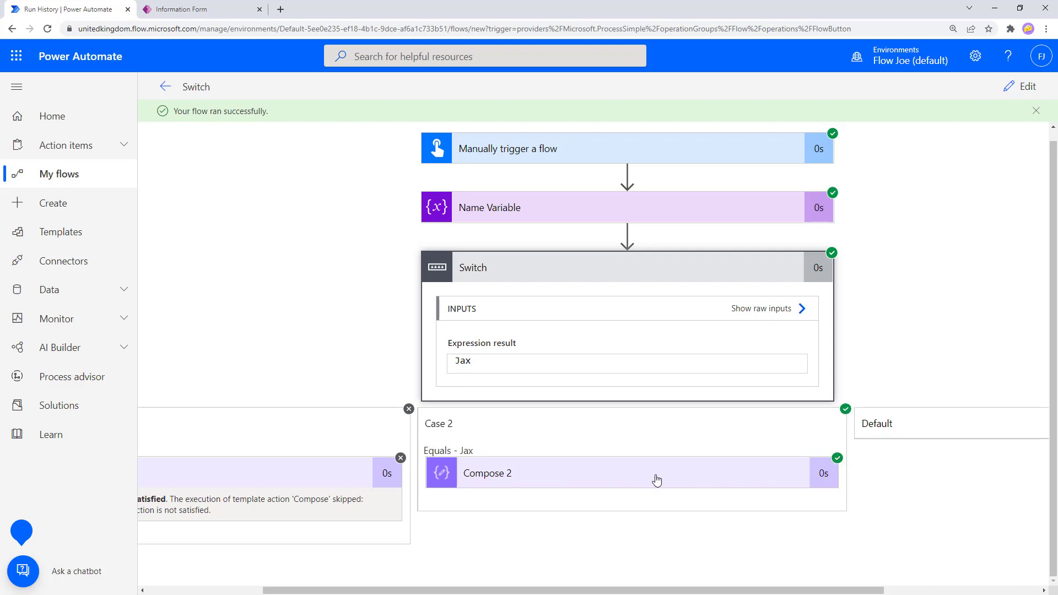
click(709, 464)
scroll(668, 480, down, 2)
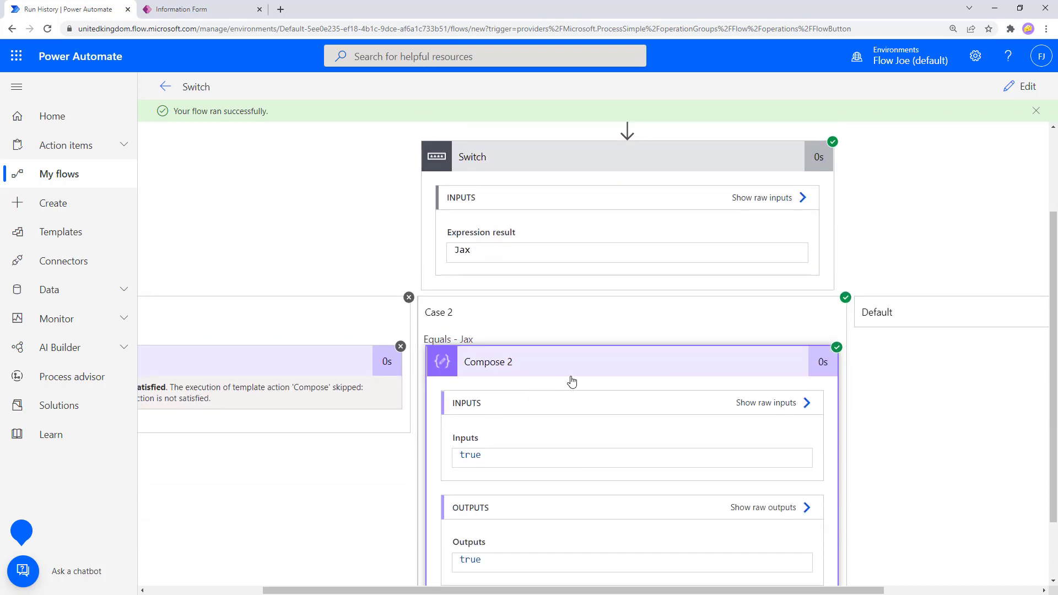
click(572, 375)
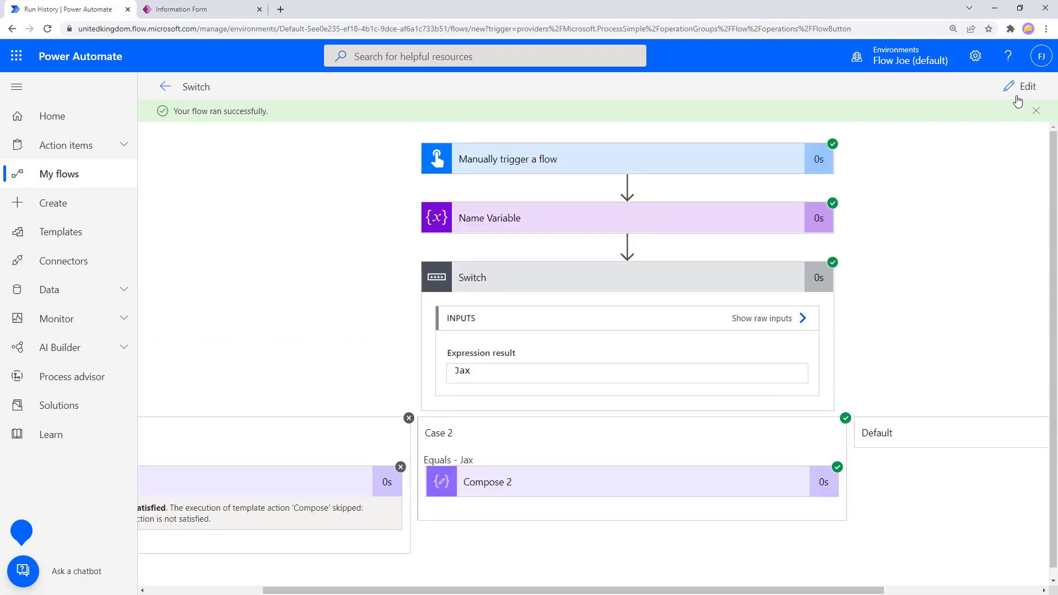
drag(772, 591, 977, 593)
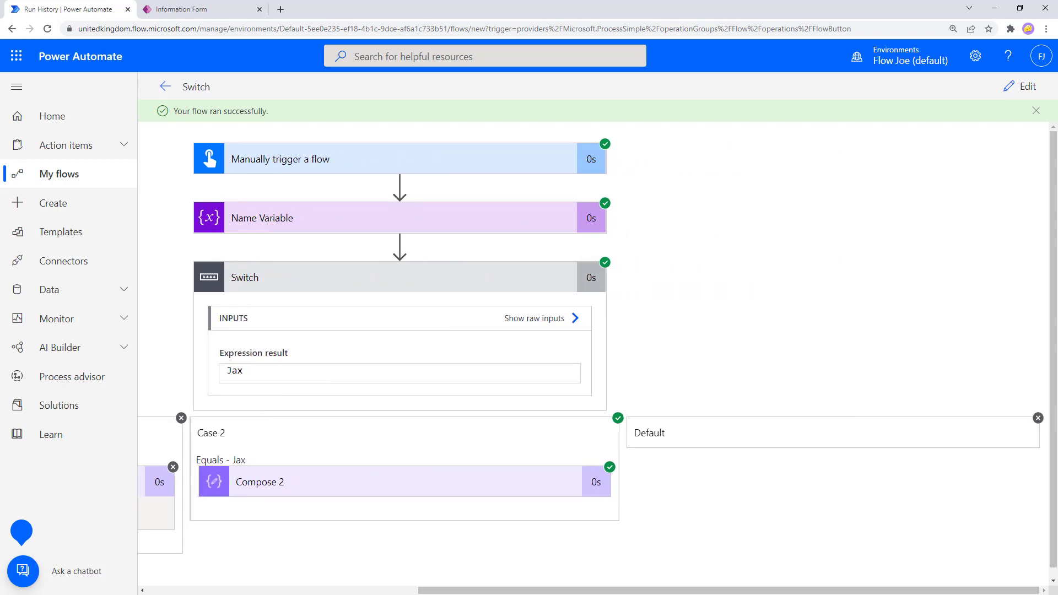
Reopen the flow for editing and change the Name variable's value to a first name that matches neither case.
click(1022, 87)
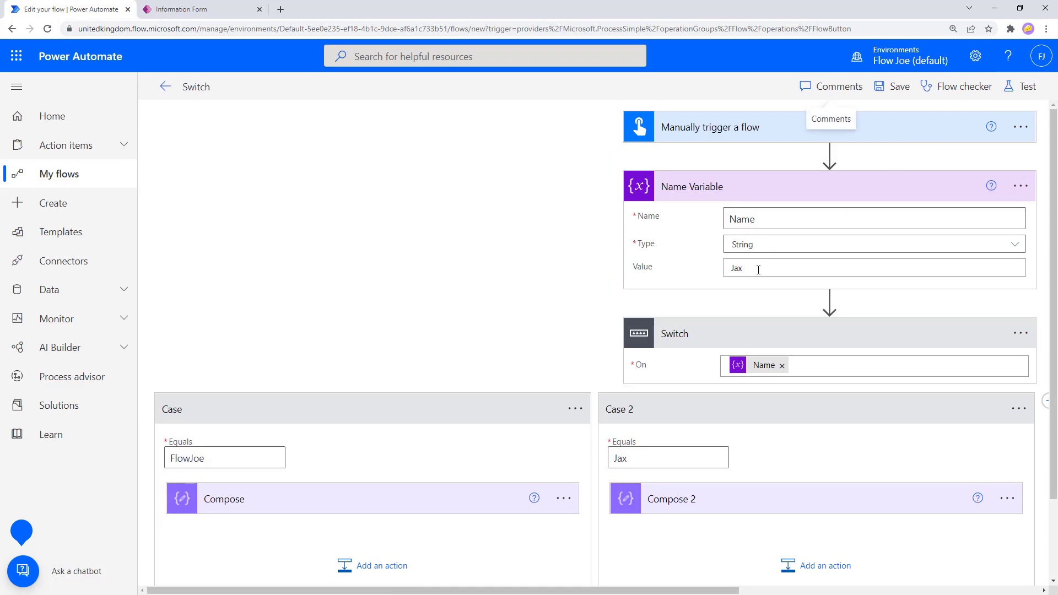
drag(758, 270, 735, 269)
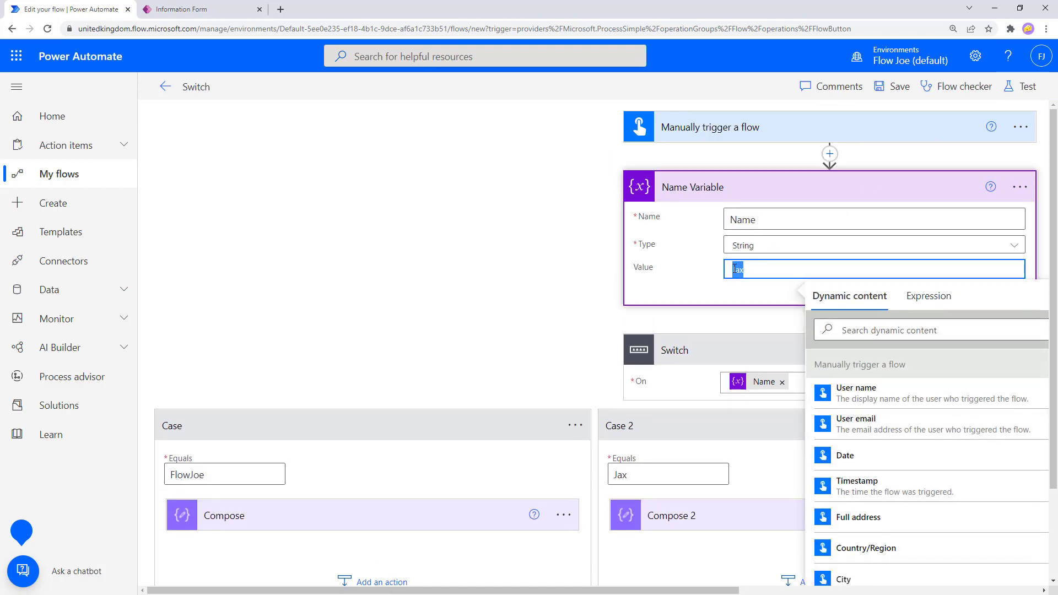
text(Meg)
click(510, 257)
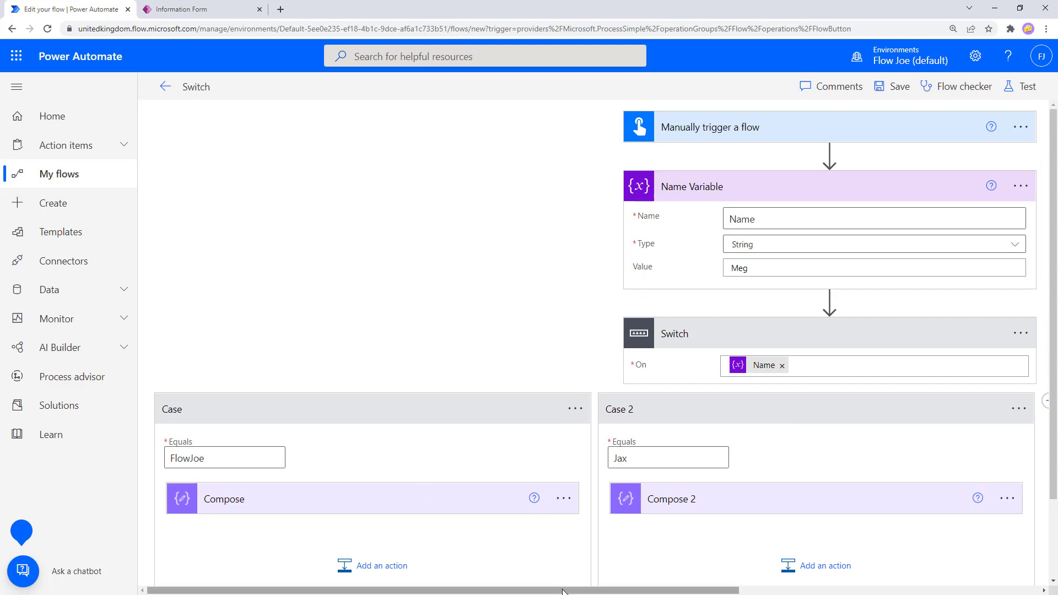
drag(563, 591, 581, 592)
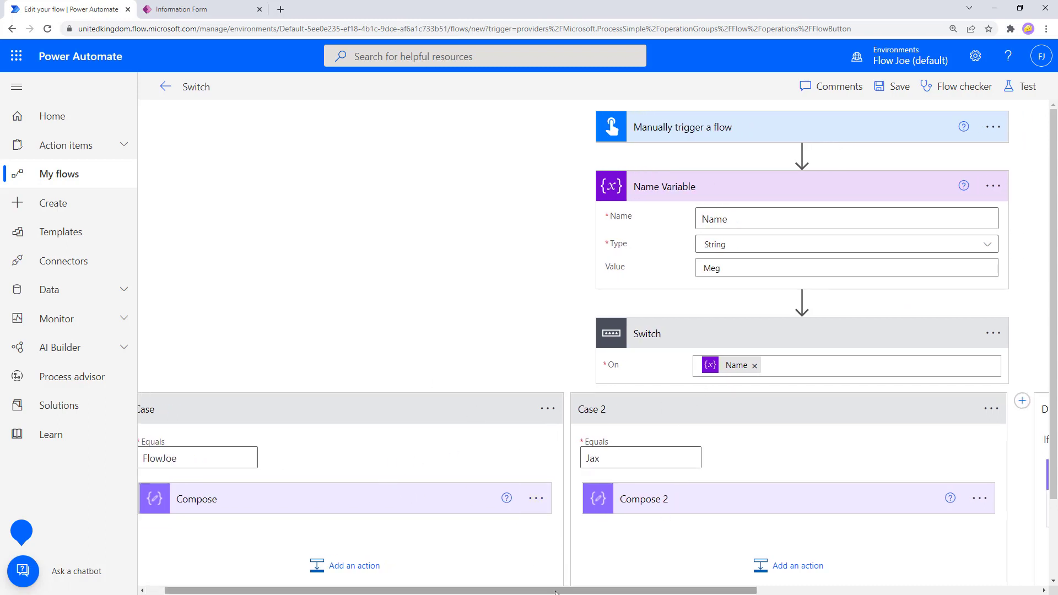
drag(543, 592, 881, 592)
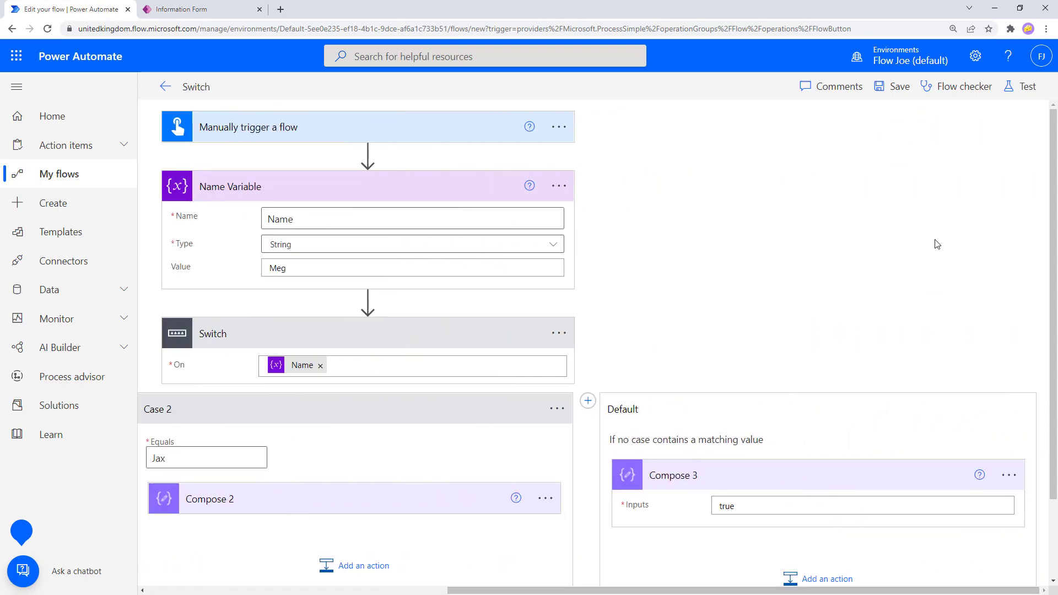
Save the flow with its changed Name value and run it as a manual test.
click(1022, 87)
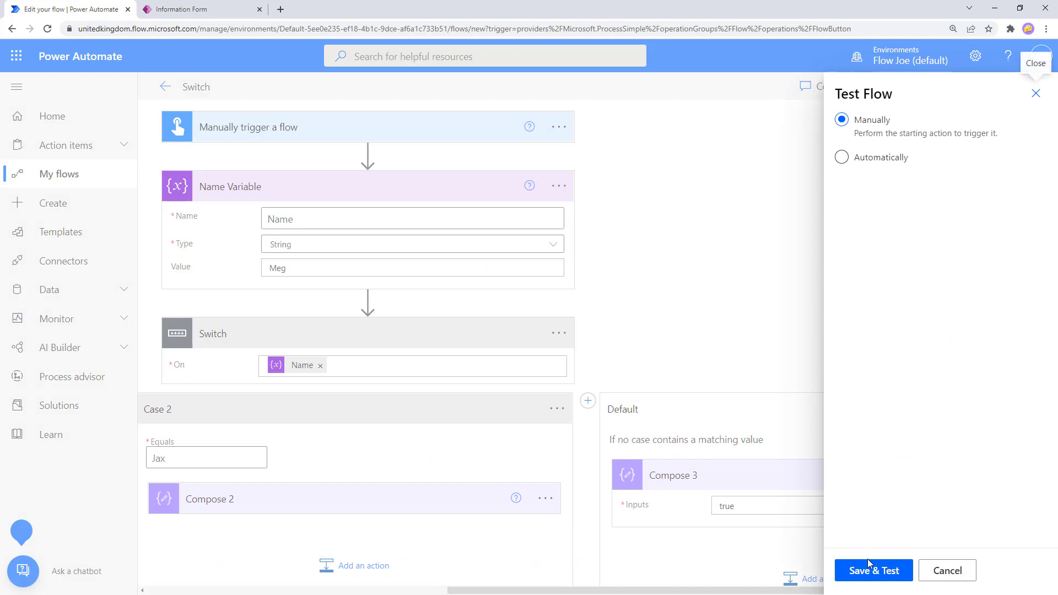
click(872, 576)
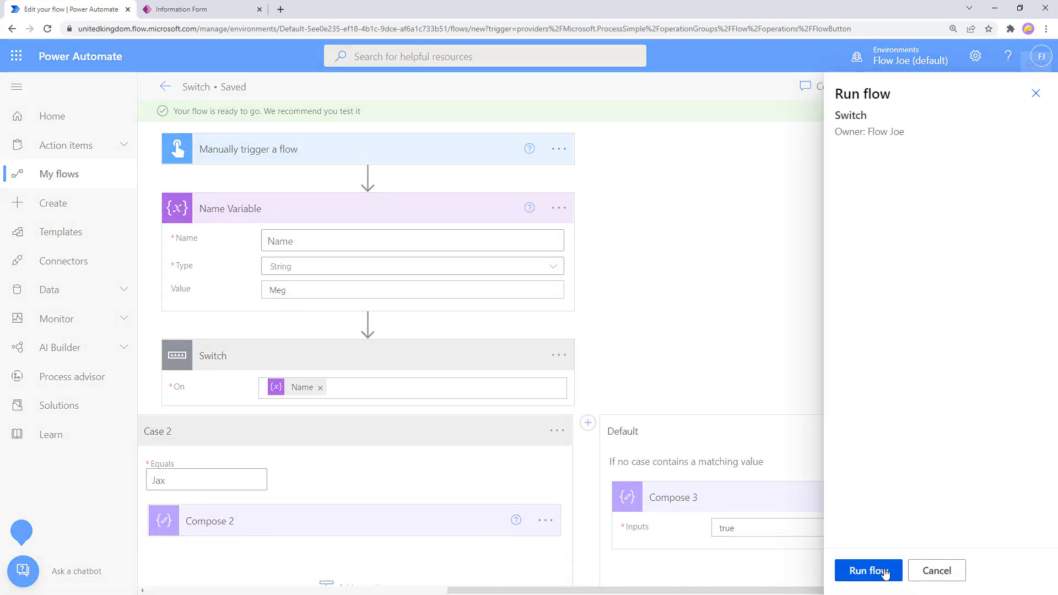
click(882, 572)
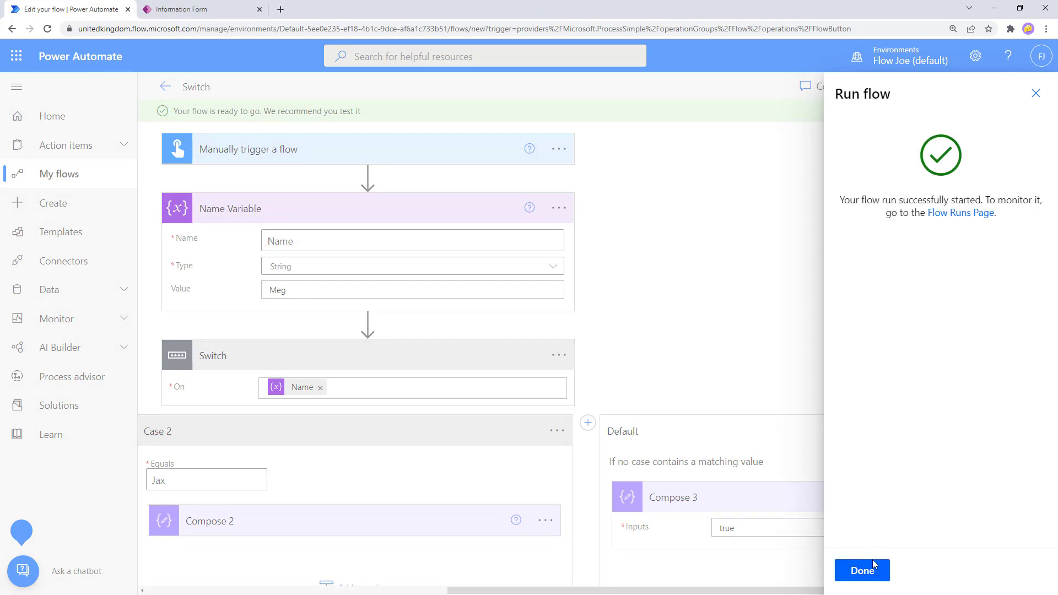
click(863, 571)
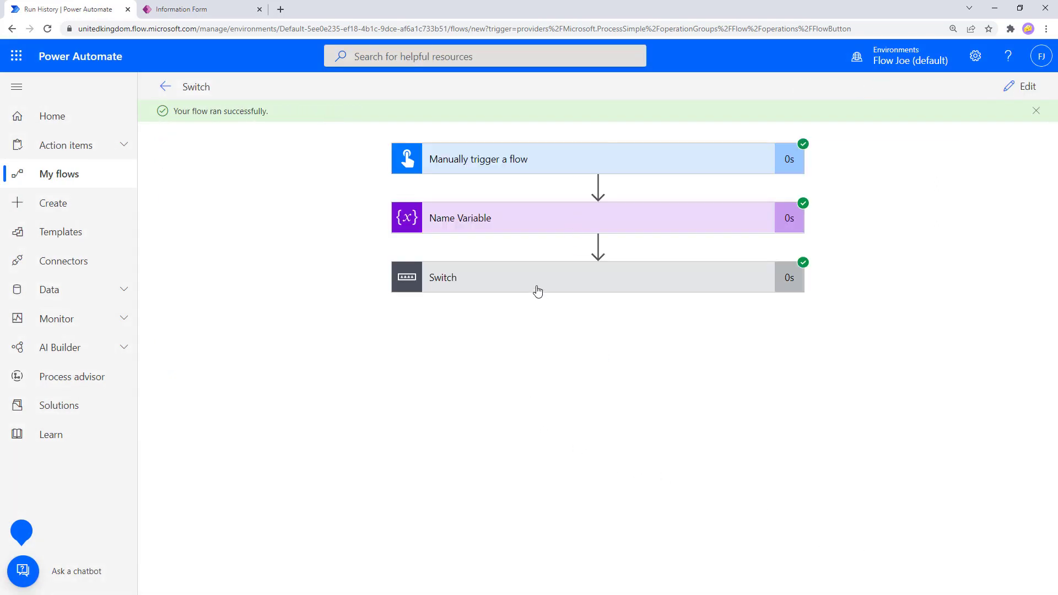
Check the inputs of the Switch and the Name Variable action in the run results, leaving only the Switch expanded.
click(538, 292)
click(657, 221)
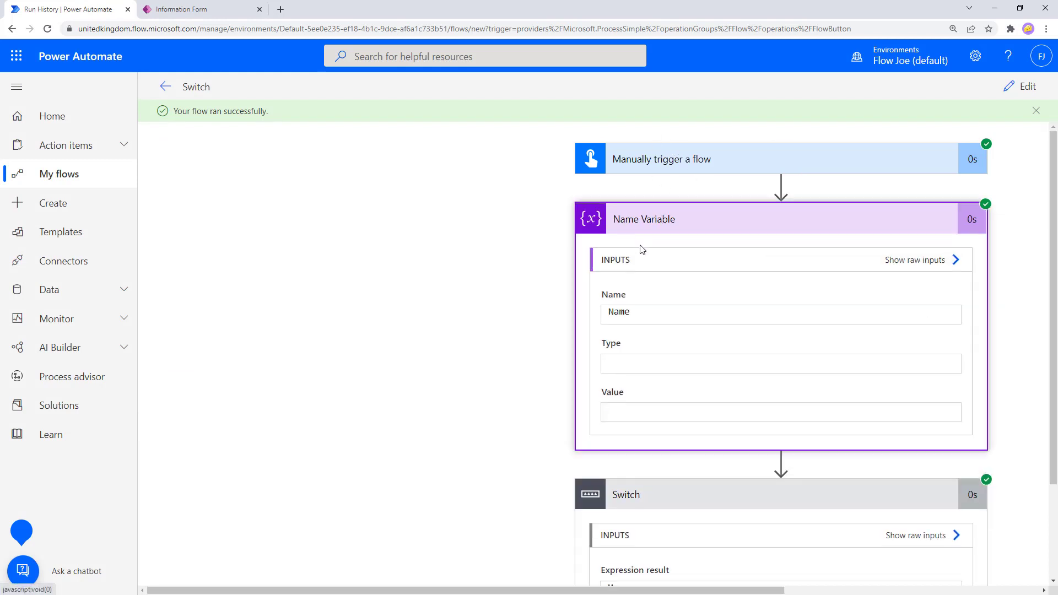
click(689, 225)
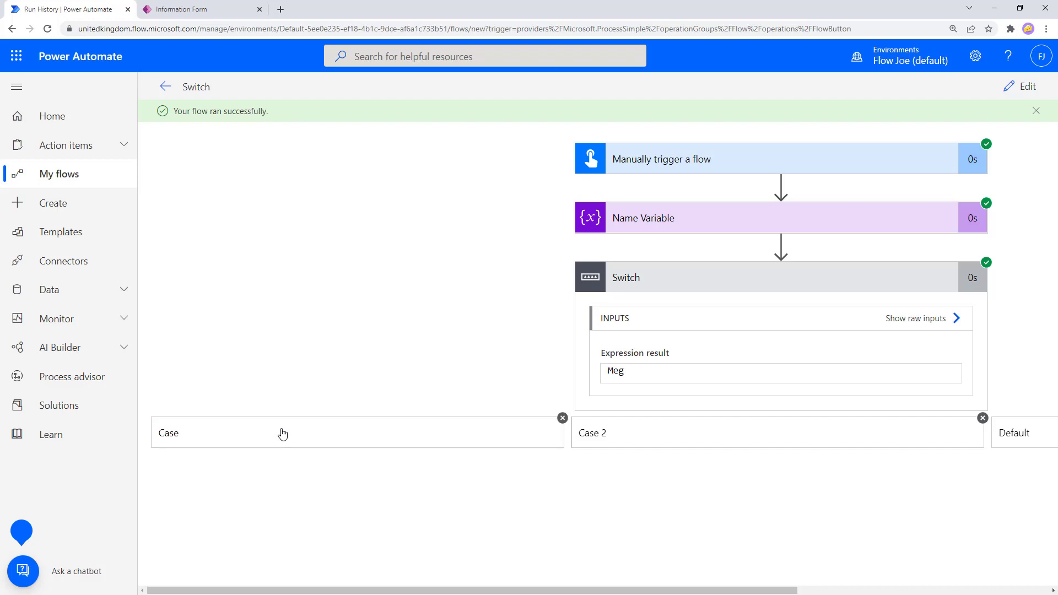
Expand the first Case and Case 2 under the Switch to check how each branch was handled in this run.
click(429, 437)
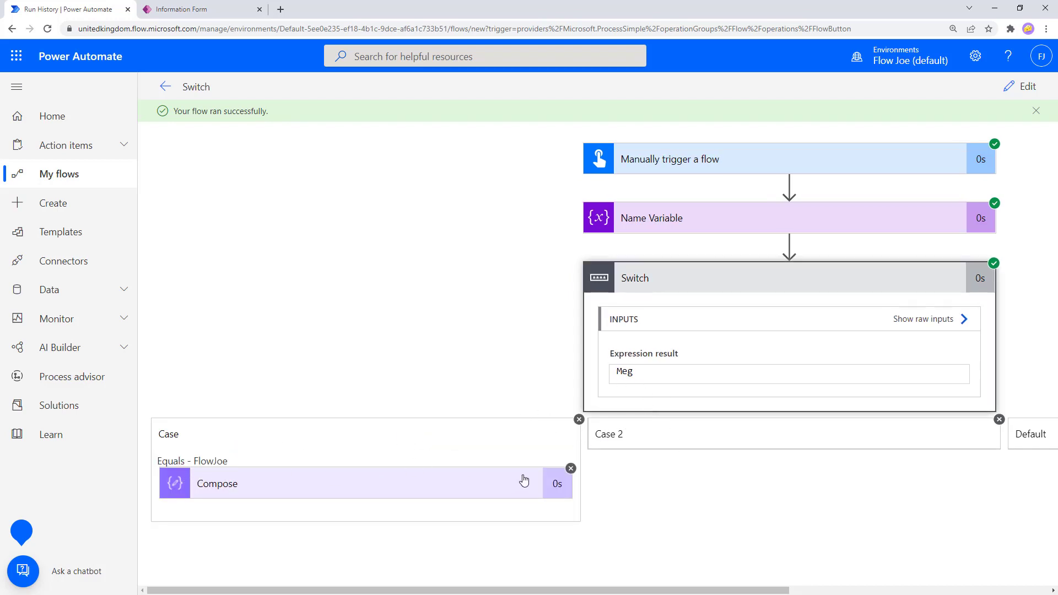
click(626, 437)
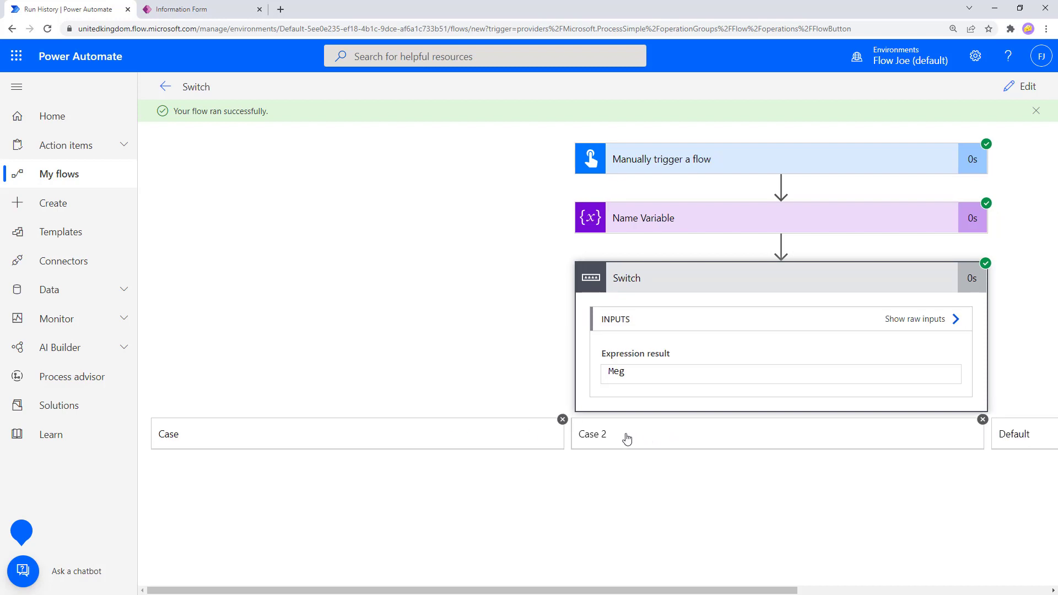
click(669, 437)
Expand the Default branch, check the inputs of its Compose 3, and compare the run status across all Switch branches.
drag(612, 590, 743, 562)
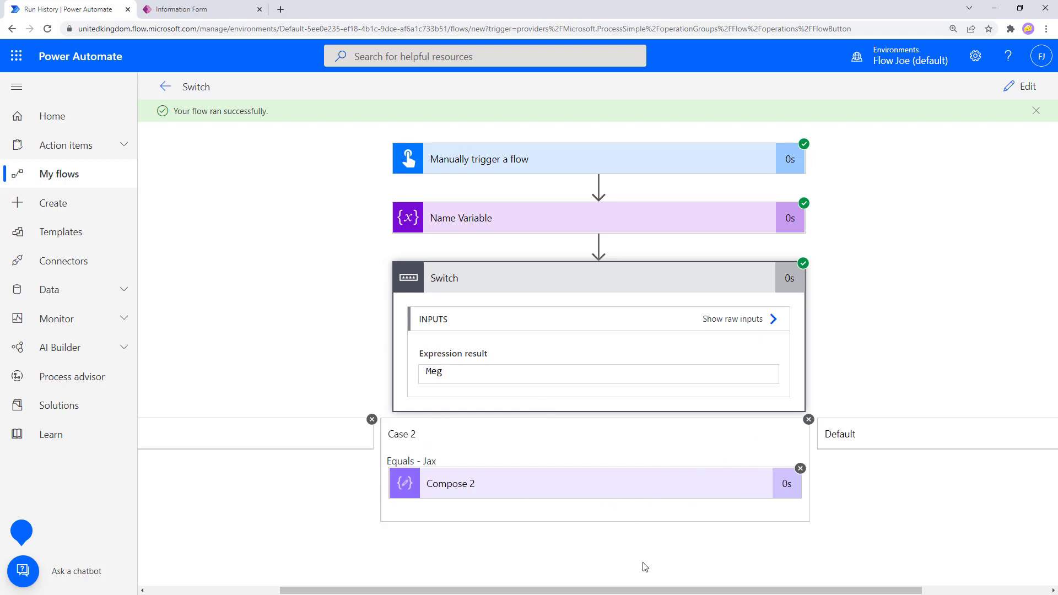
drag(634, 590, 761, 590)
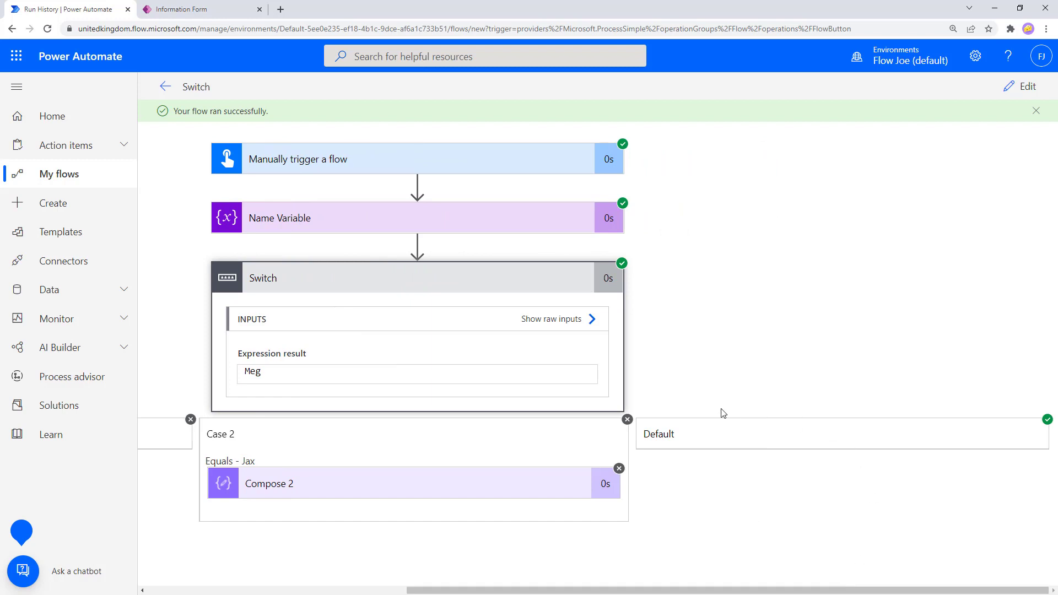
click(738, 433)
drag(673, 590, 767, 592)
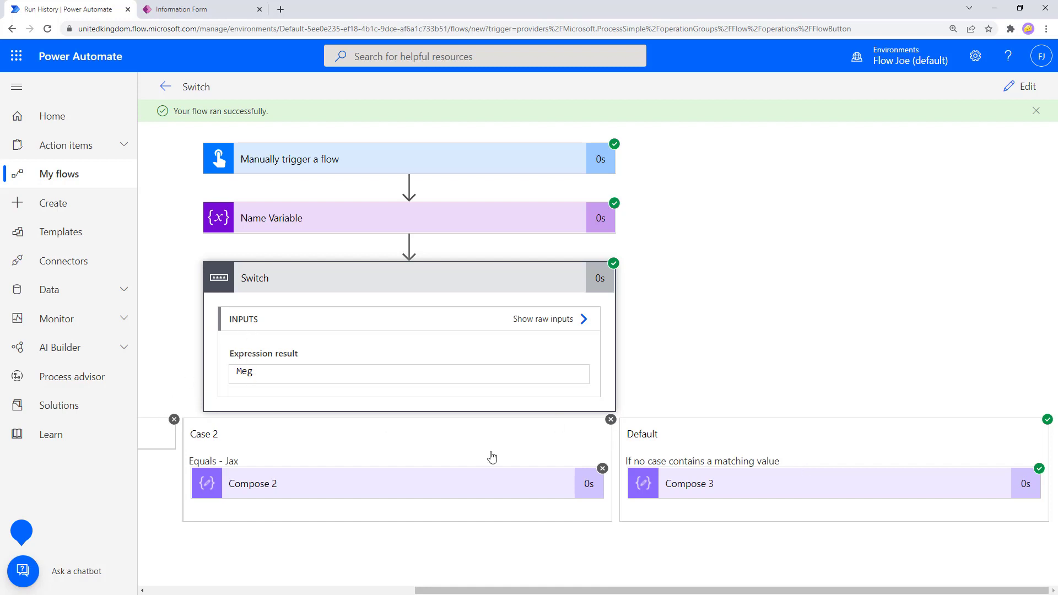
click(718, 496)
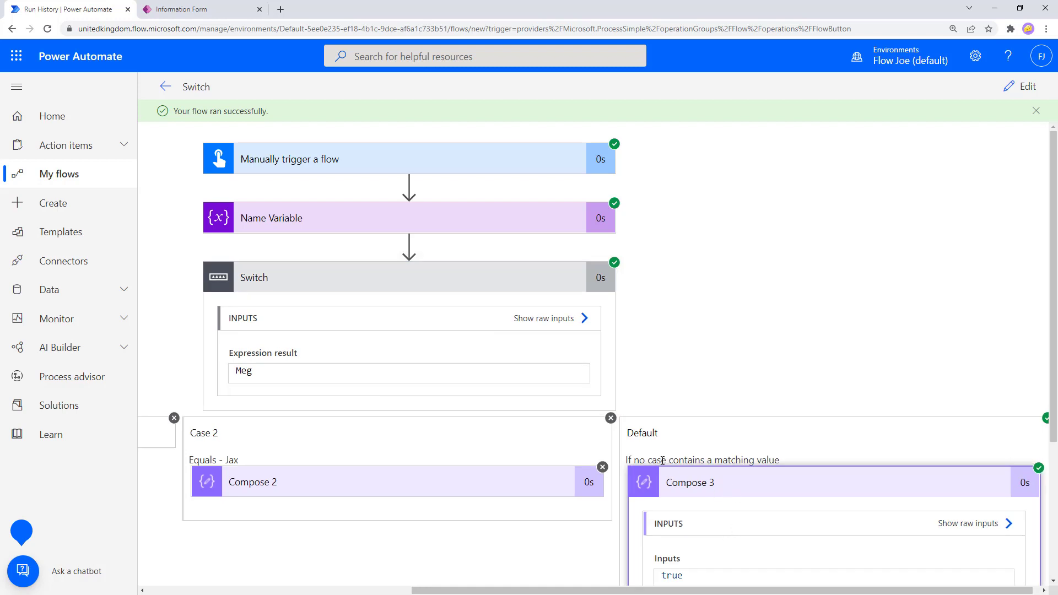
click(656, 481)
drag(613, 590, 475, 591)
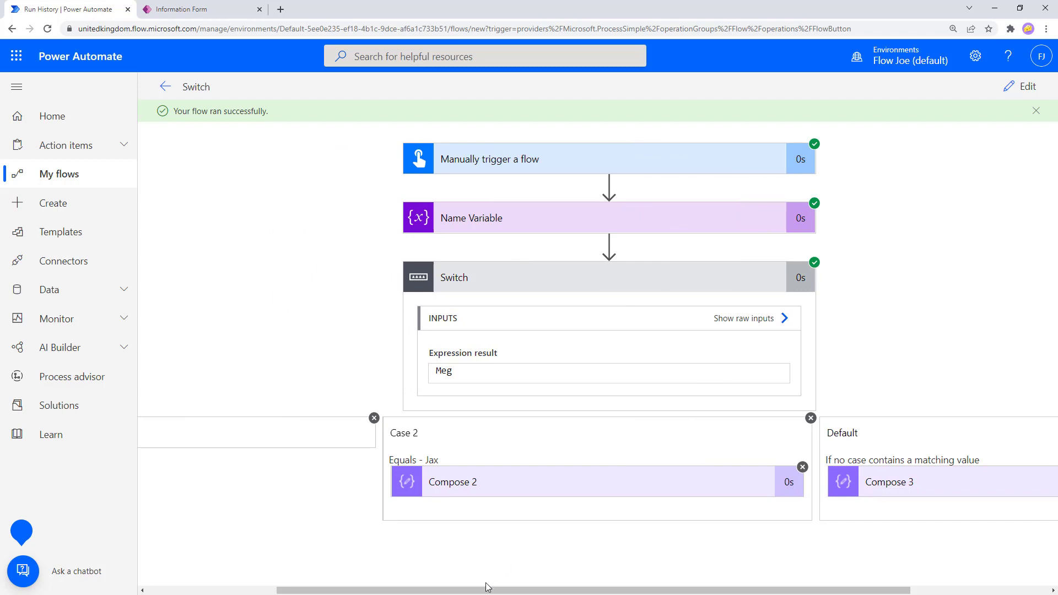
drag(487, 589, 349, 583)
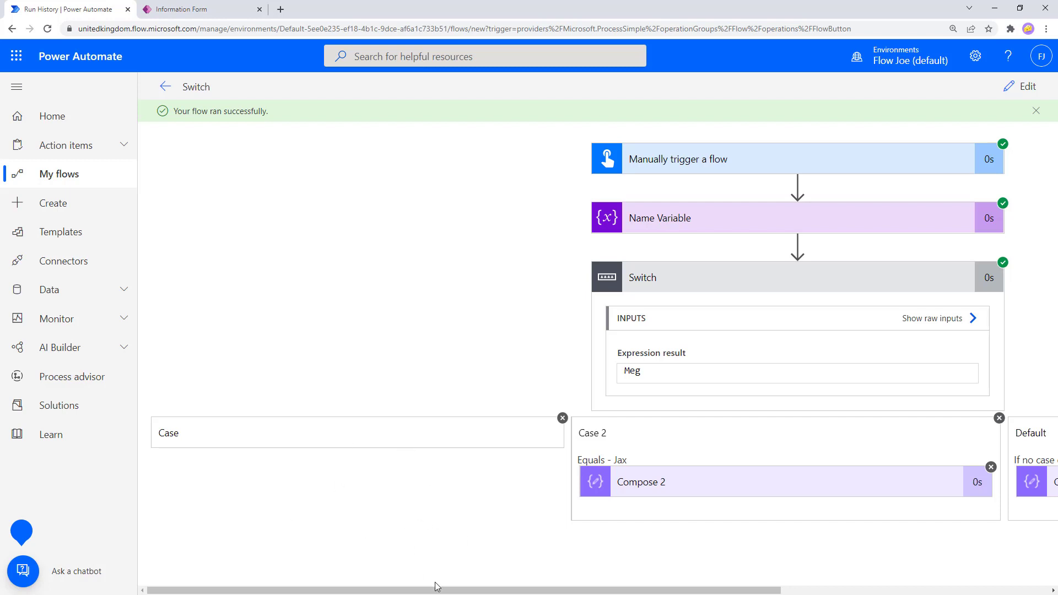
drag(437, 587, 605, 586)
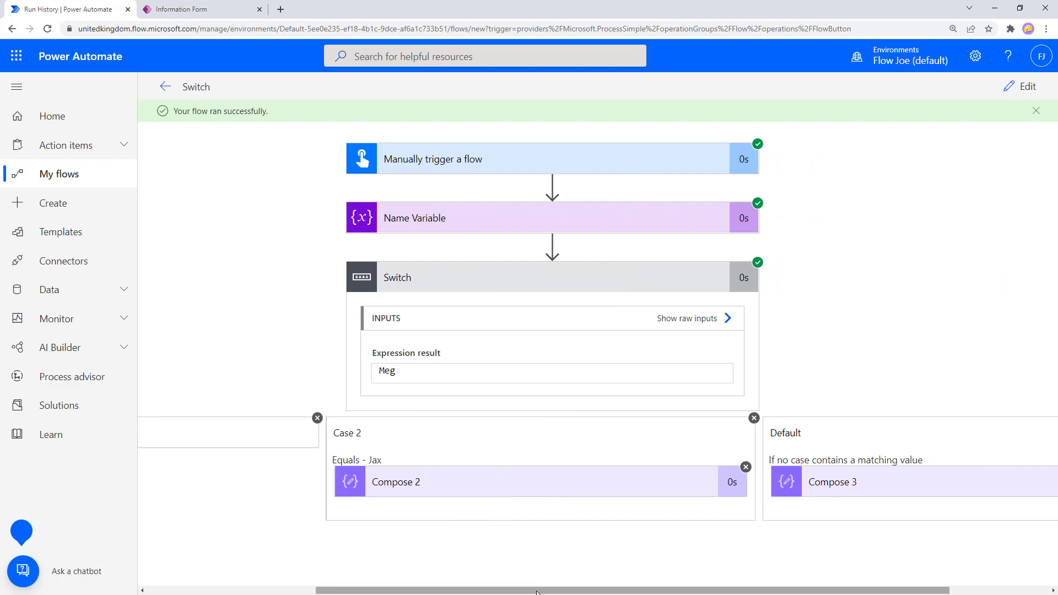
drag(537, 591, 636, 590)
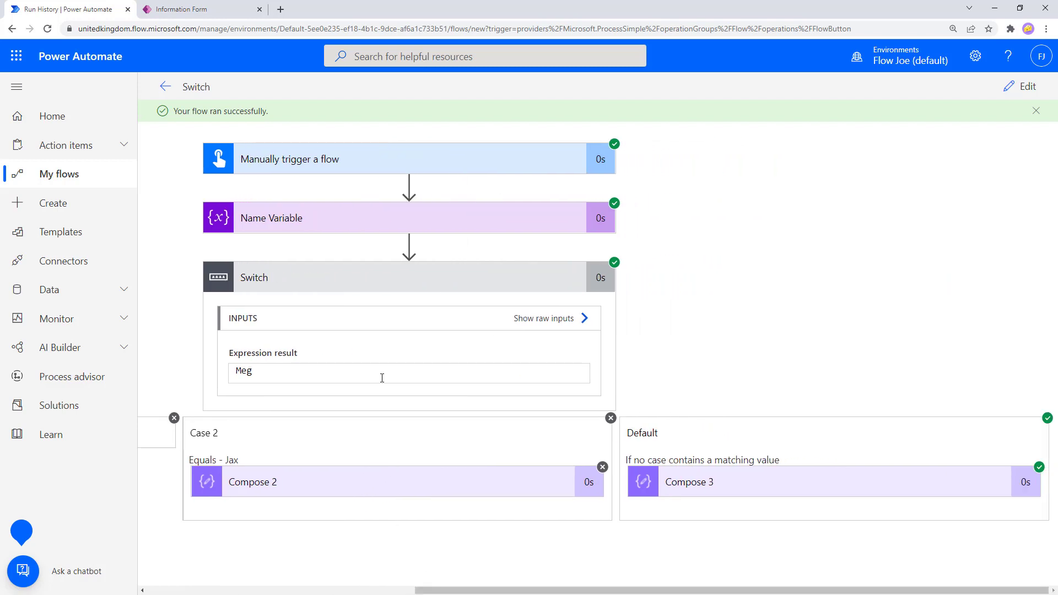